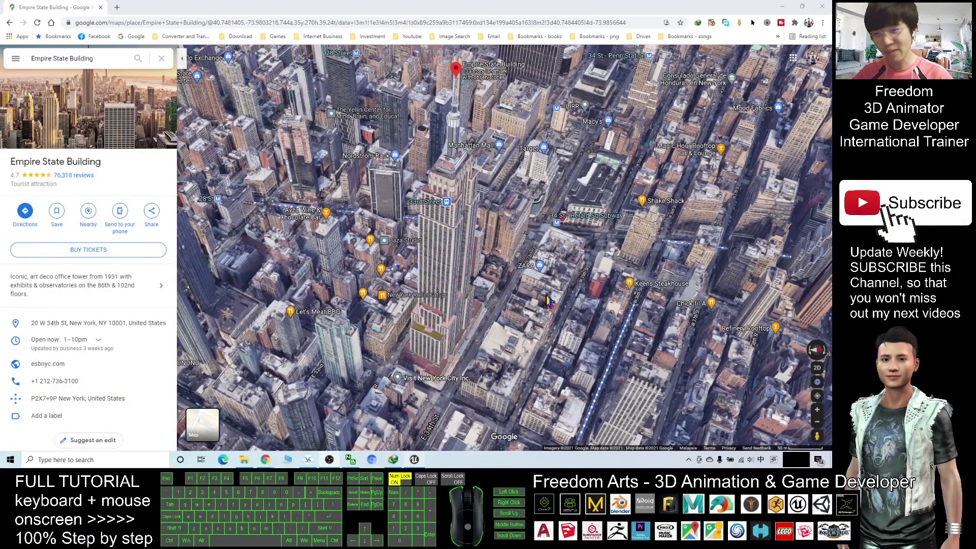
Step: Rotate the 3D map around the Empire State Building and zoom in slightly
{"action": "mouse_move", "coordinate": [447, 285]}
{"action": "left_mouse_down"}
{"action": "mouse_move", "coordinate": [519, 275]}
{"action": "mouse_move", "coordinate": [501, 258]}
{"action": "left_mouse_up"}
{"action": "scroll", "coordinate": [499, 256], "scroll_direction": "up", "scroll_amount": 1}
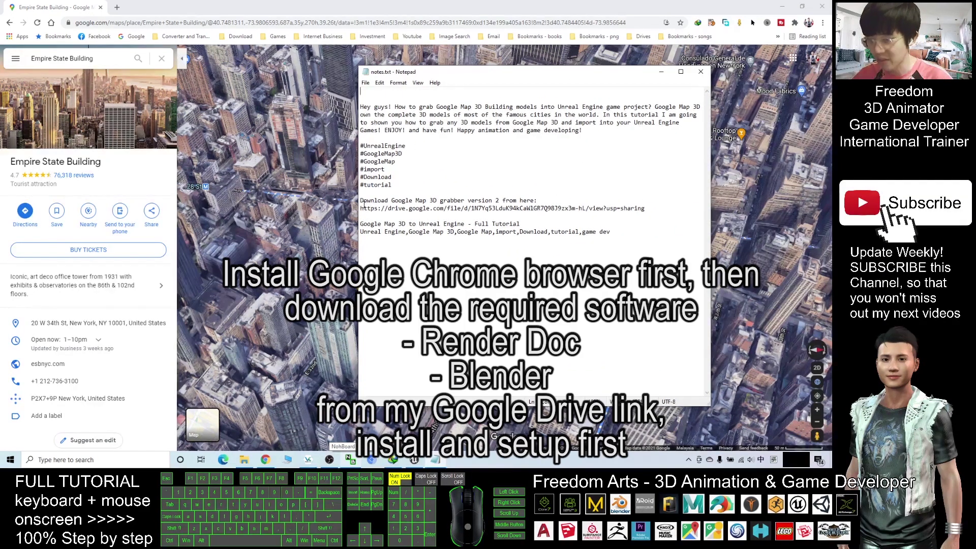
Step: Highlight the grabber download line and its Google Drive link in notes.txt, then minimize Notepad
{"action": "left_click", "coordinate": [361, 204]}
{"action": "left_click_drag", "start_coordinate": [360, 203], "coordinate": [502, 201]}
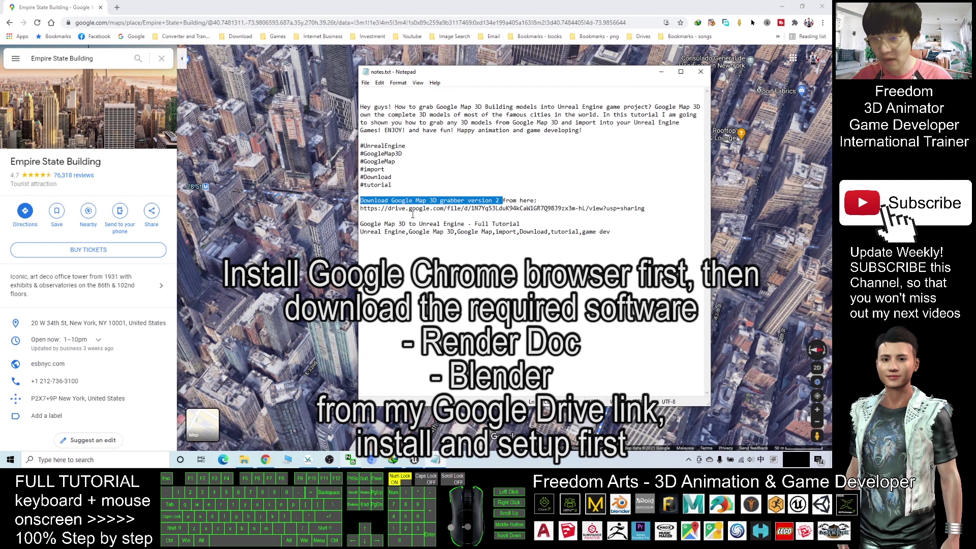
{"action": "left_click_drag", "start_coordinate": [361, 209], "coordinate": [646, 207]}
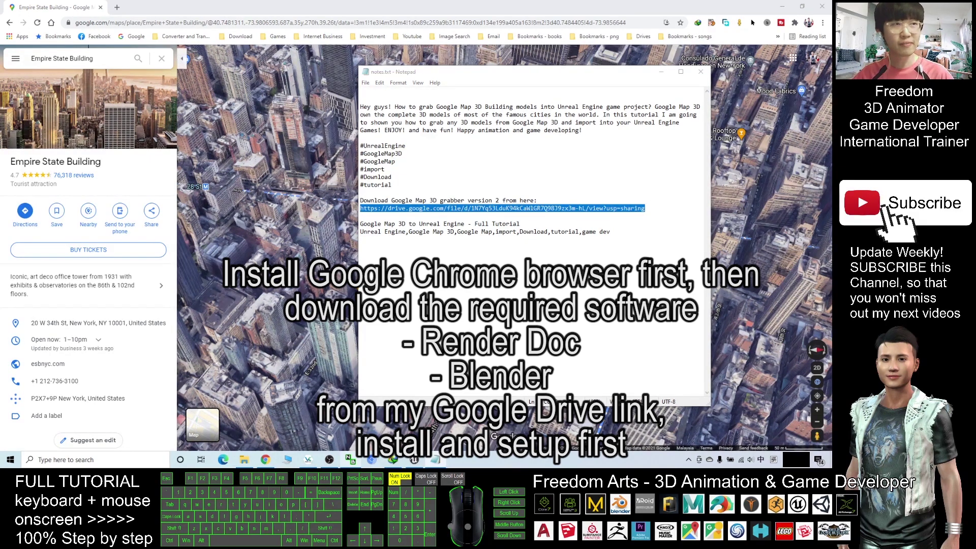
{"action": "left_click", "coordinate": [451, 208]}
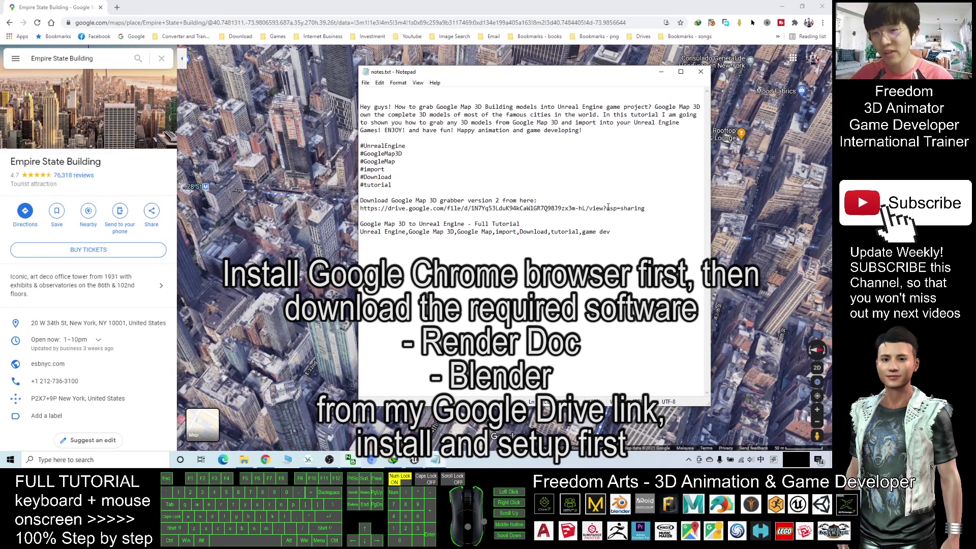
{"action": "left_click_drag", "start_coordinate": [425, 201], "coordinate": [501, 201]}
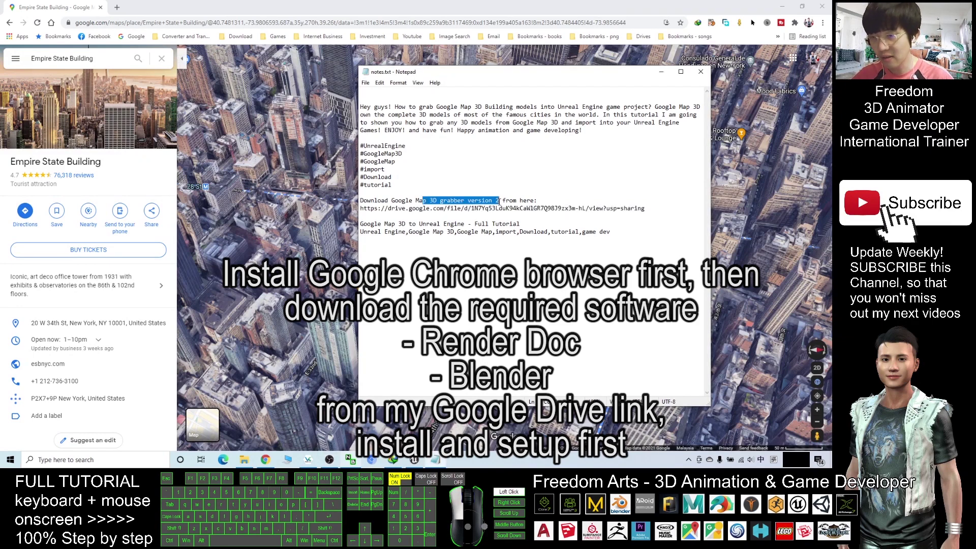
{"action": "left_click", "coordinate": [501, 200]}
{"action": "left_click", "coordinate": [664, 75]}
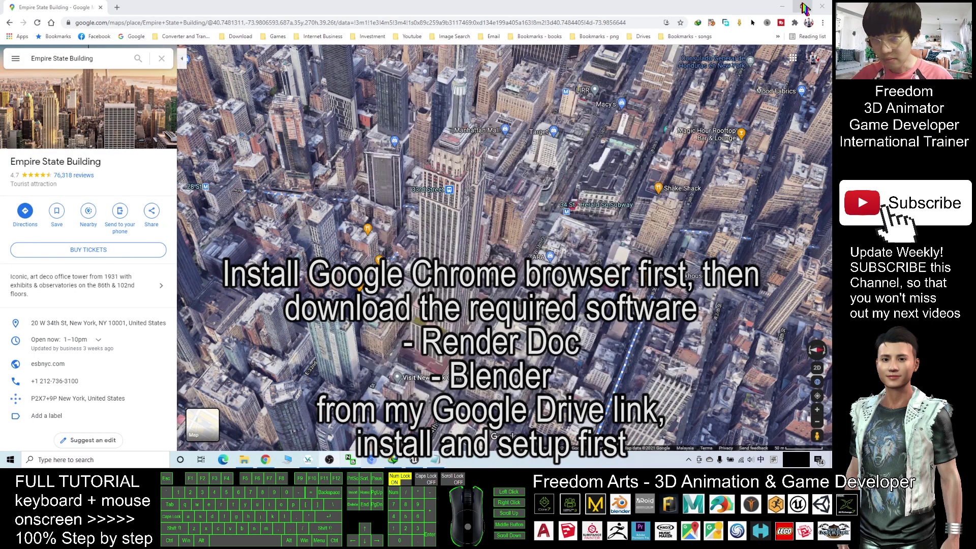
Step: Minimize Chrome and open the Google Map 3D Grabber v2 folder from the desktop
{"action": "left_click", "coordinate": [782, 8]}
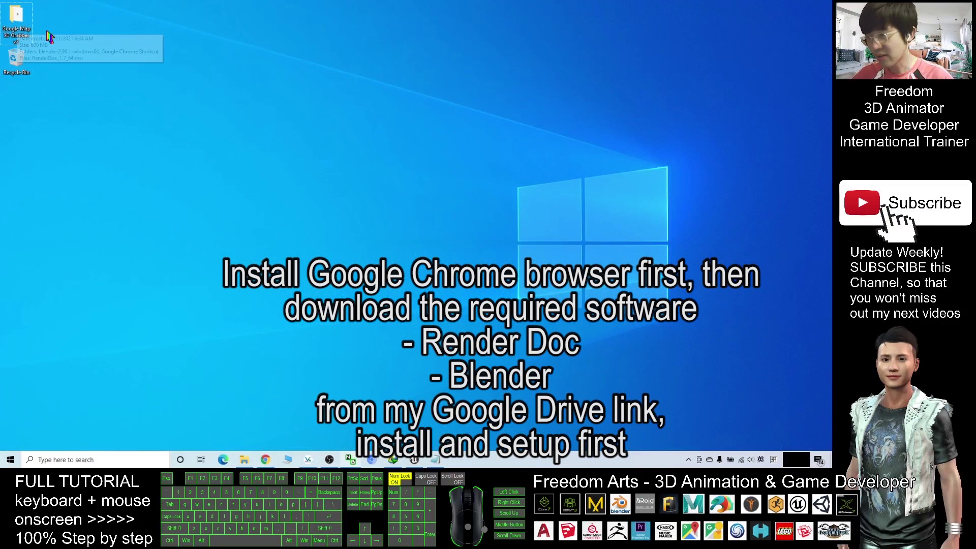
{"action": "left_click", "coordinate": [23, 32]}
{"action": "left_click", "coordinate": [319, 74]}
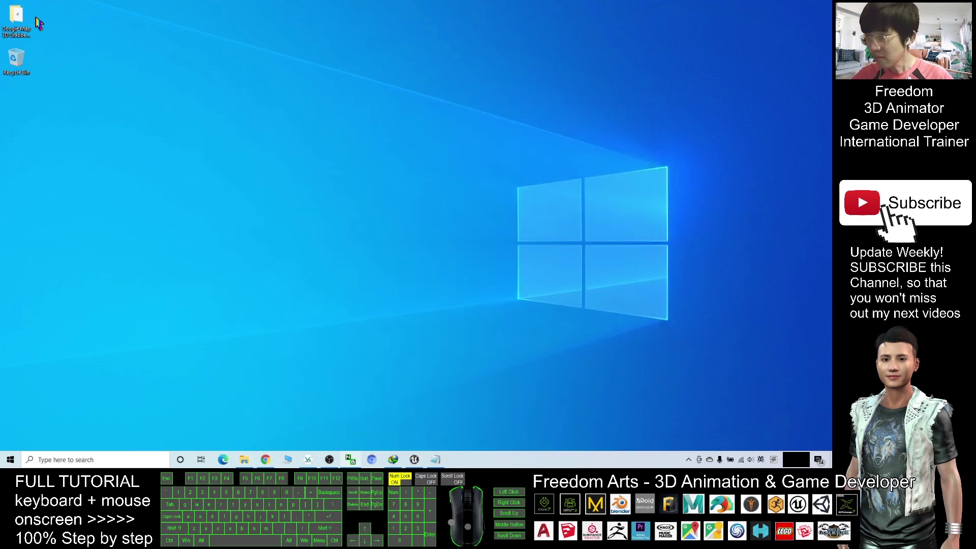
{"action": "double_click", "coordinate": [20, 23]}
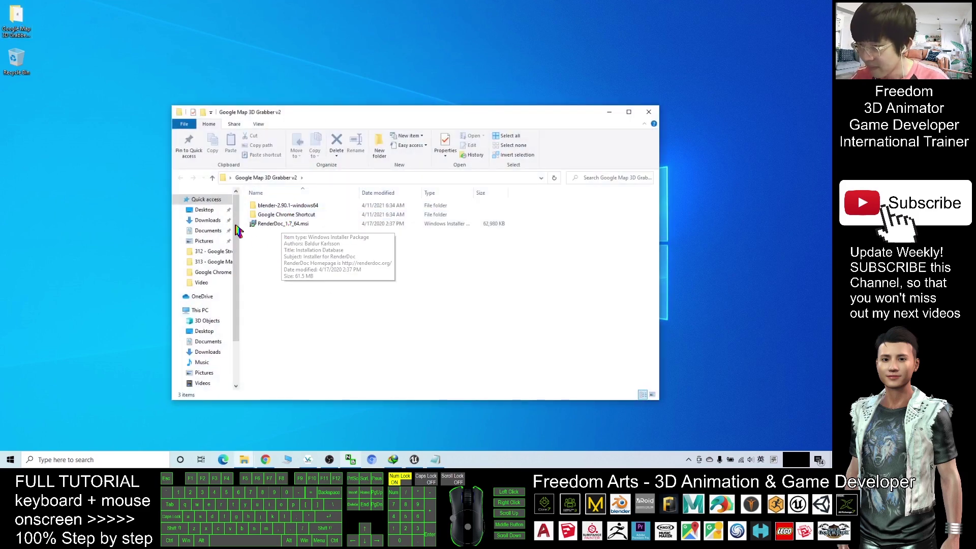
Step: Select the RenderDoc_1.7_64.msi installer to view its details
{"action": "left_click", "coordinate": [263, 227]}
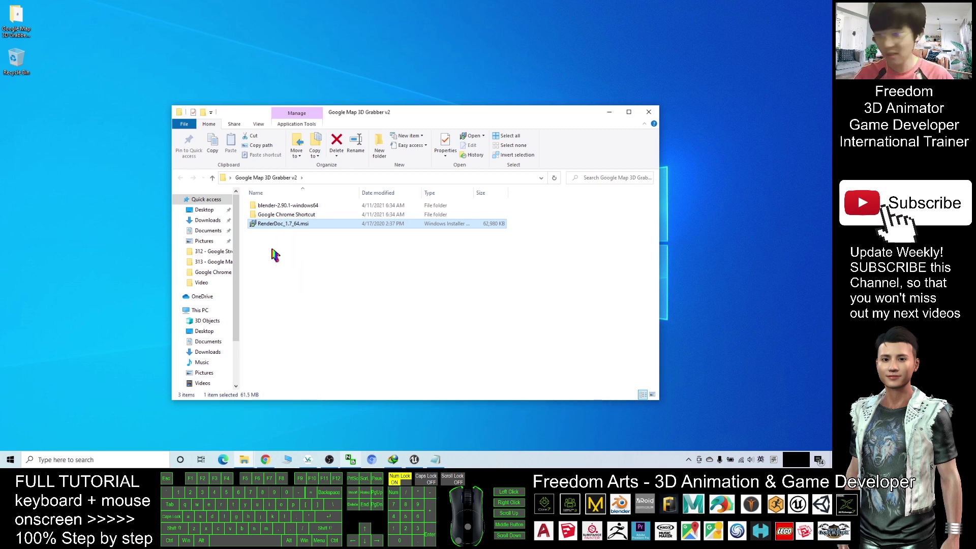
{"action": "left_click", "coordinate": [272, 259]}
{"action": "left_click", "coordinate": [264, 230]}
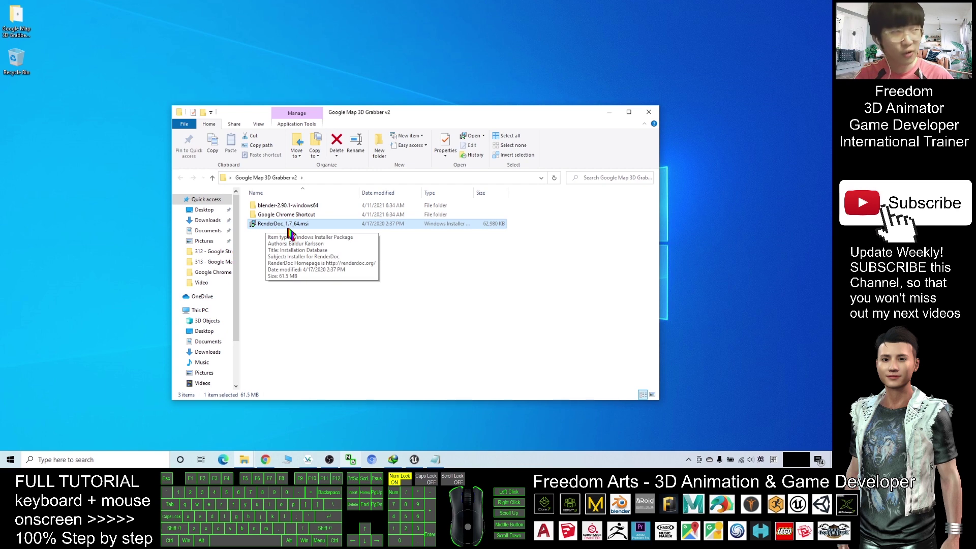
{"action": "left_click", "coordinate": [273, 230]}
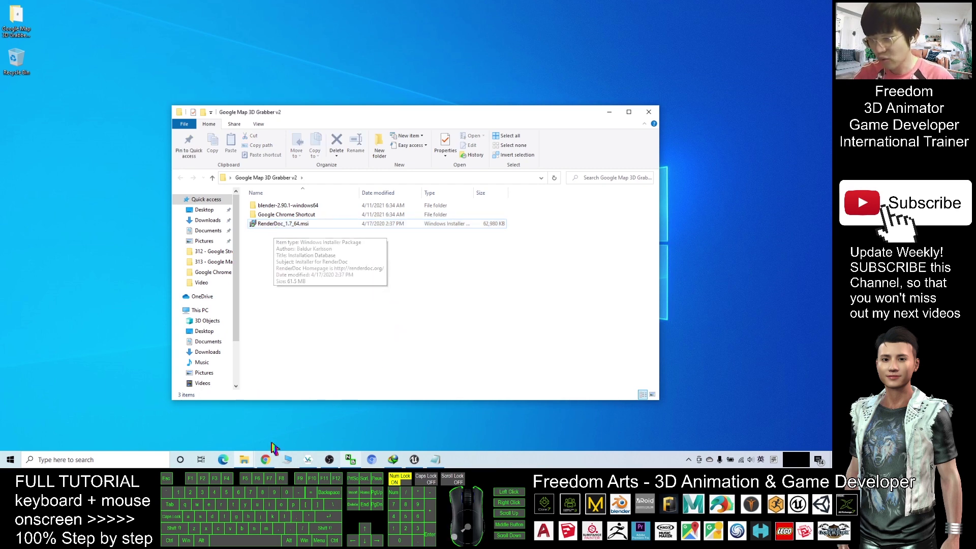
Step: Shrink the full-screen Google Maps window so File Explorer is visible again
{"action": "left_click", "coordinate": [266, 460]}
{"action": "left_click_drag", "start_coordinate": [288, 15], "coordinate": [392, 5]}
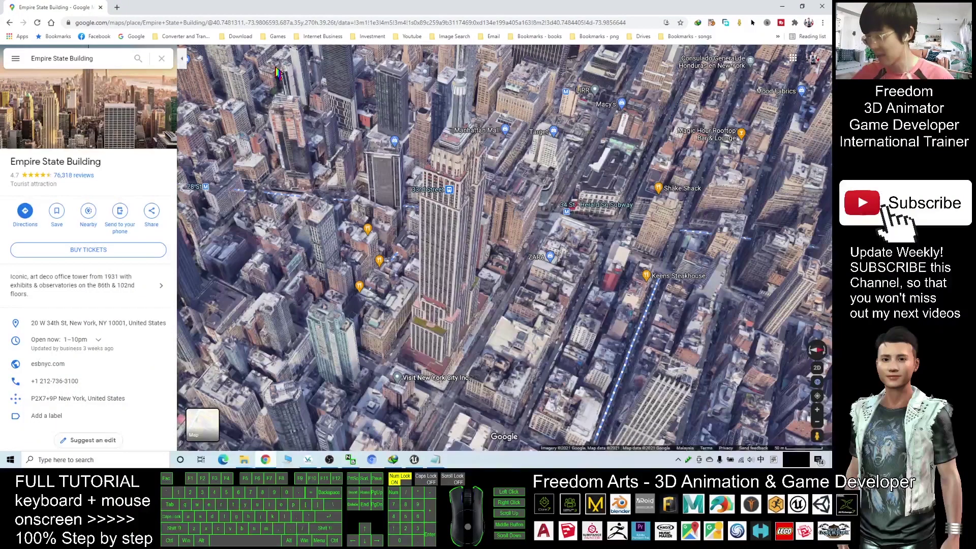
{"action": "left_click_drag", "start_coordinate": [665, 6], "coordinate": [532, 89]}
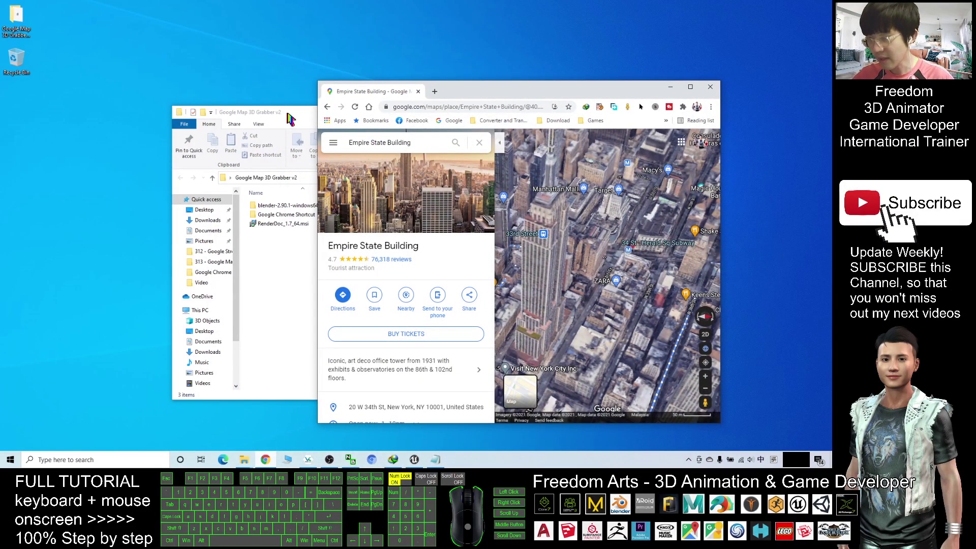
{"action": "left_click", "coordinate": [290, 120]}
{"action": "left_click", "coordinate": [304, 227]}
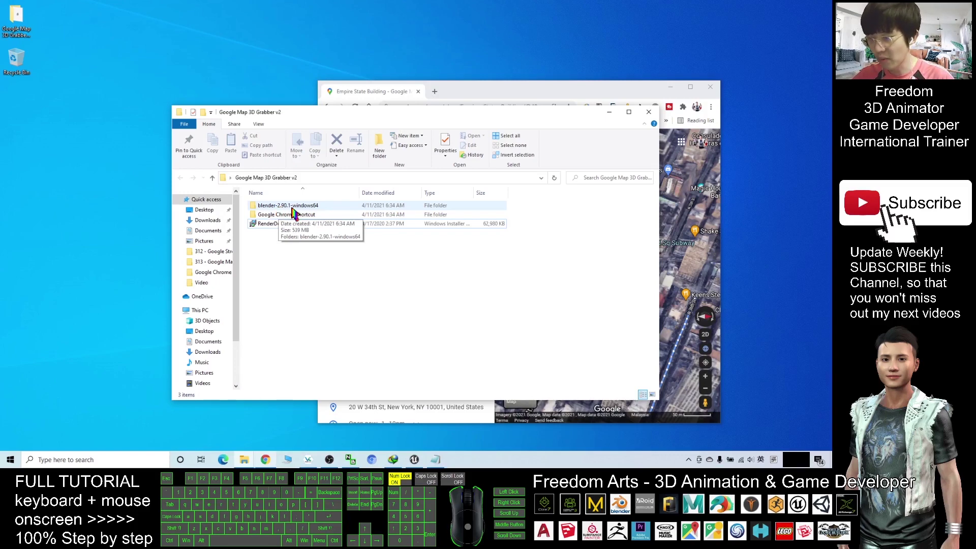
Step: Browse into blender-2.90.1-windows64 and its nested folder, then return to Google Map 3D Grabber v2
{"action": "double_click", "coordinate": [293, 208]}
{"action": "double_click", "coordinate": [290, 208]}
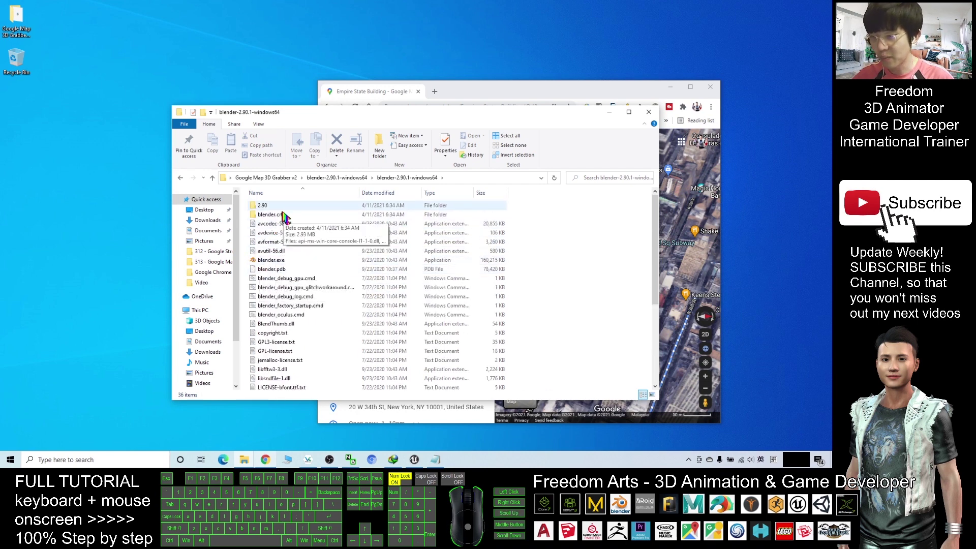
{"action": "left_click", "coordinate": [511, 95]}
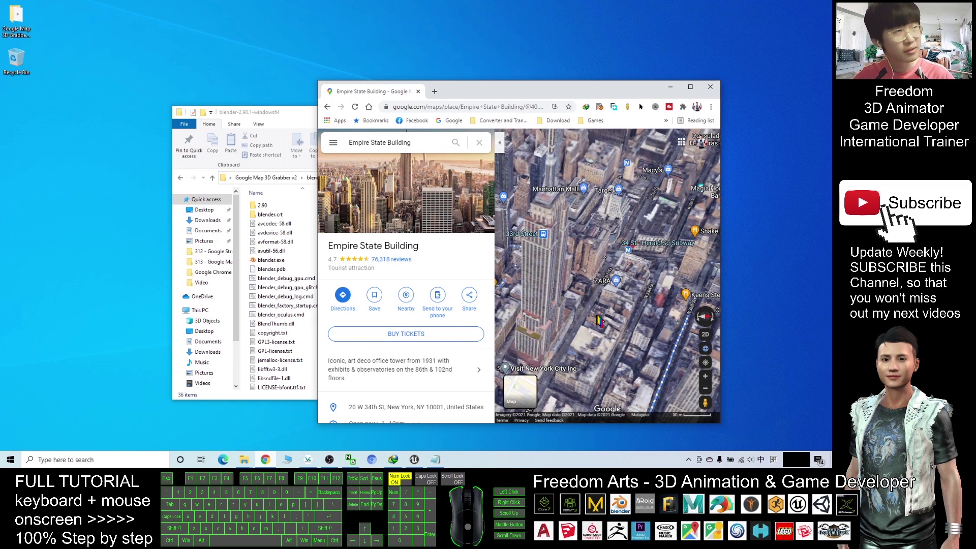
{"action": "left_click", "coordinate": [285, 118]}
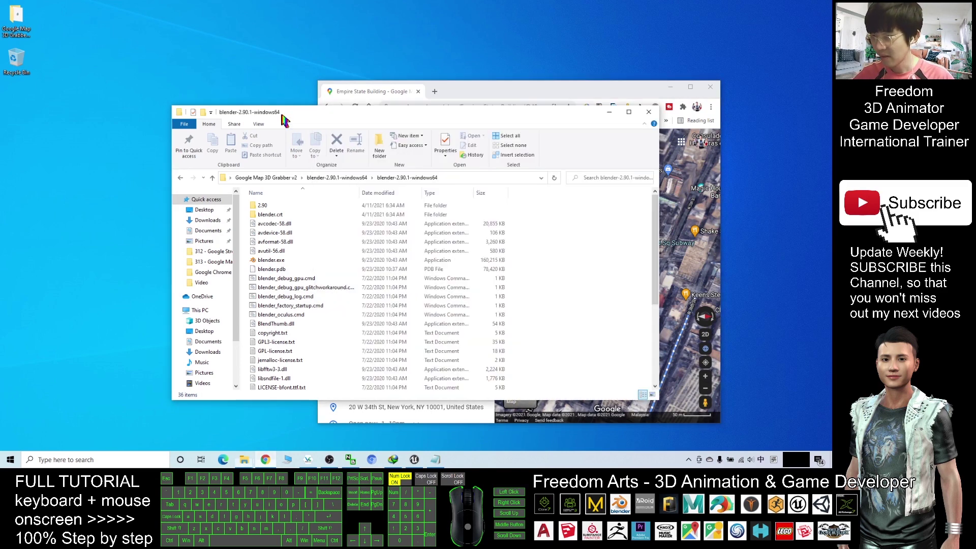
{"action": "left_click", "coordinate": [290, 178]}
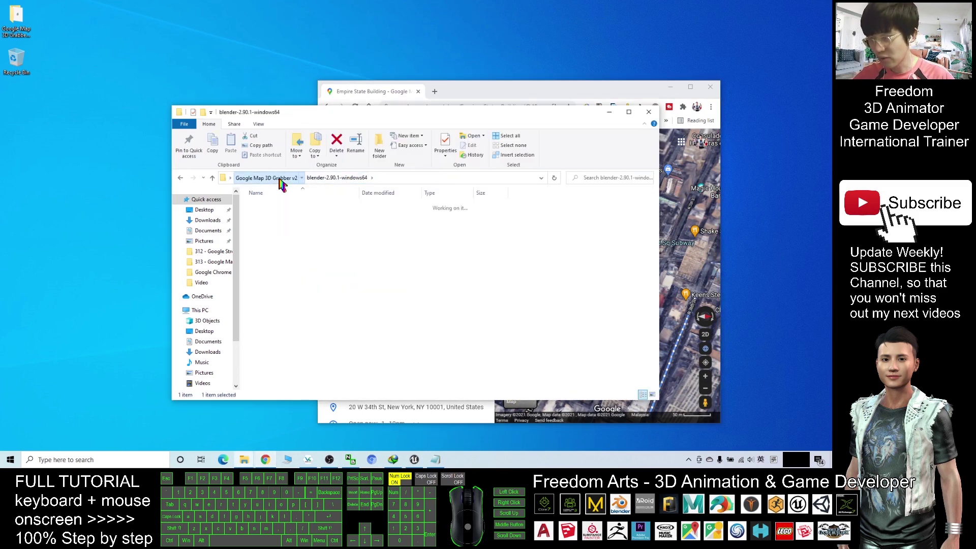
Step: Close the Google Maps browser window
{"action": "left_click", "coordinate": [270, 226]}
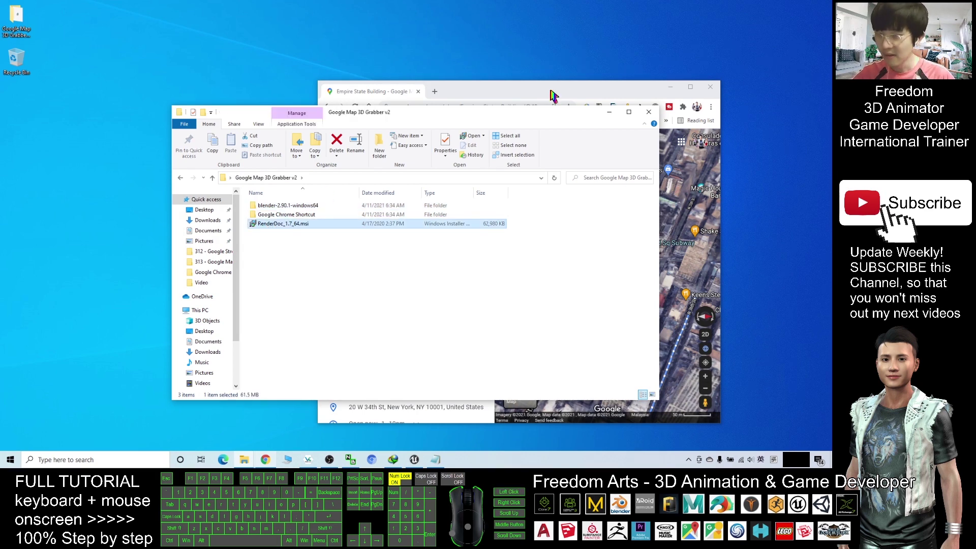
{"action": "left_click_drag", "start_coordinate": [552, 94], "coordinate": [499, 84]}
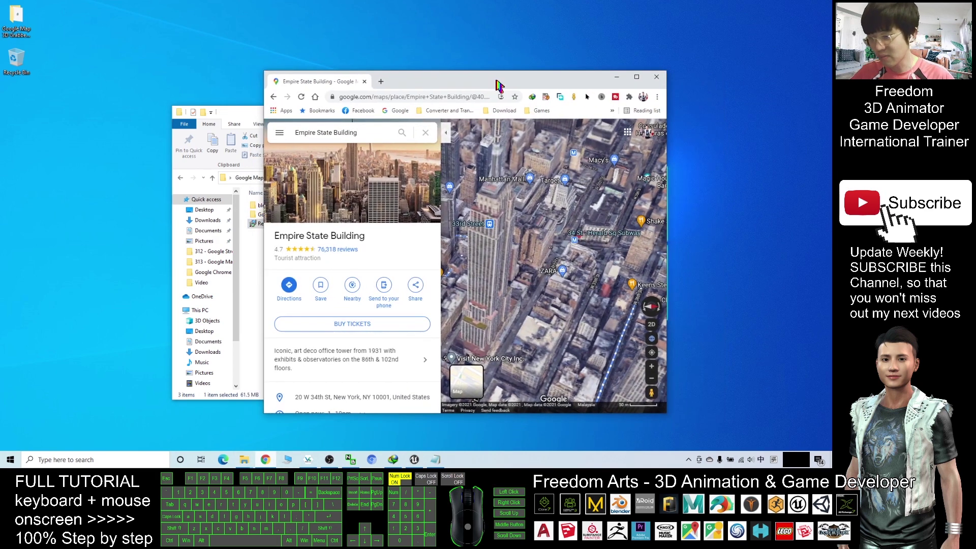
{"action": "left_click", "coordinate": [656, 77]}
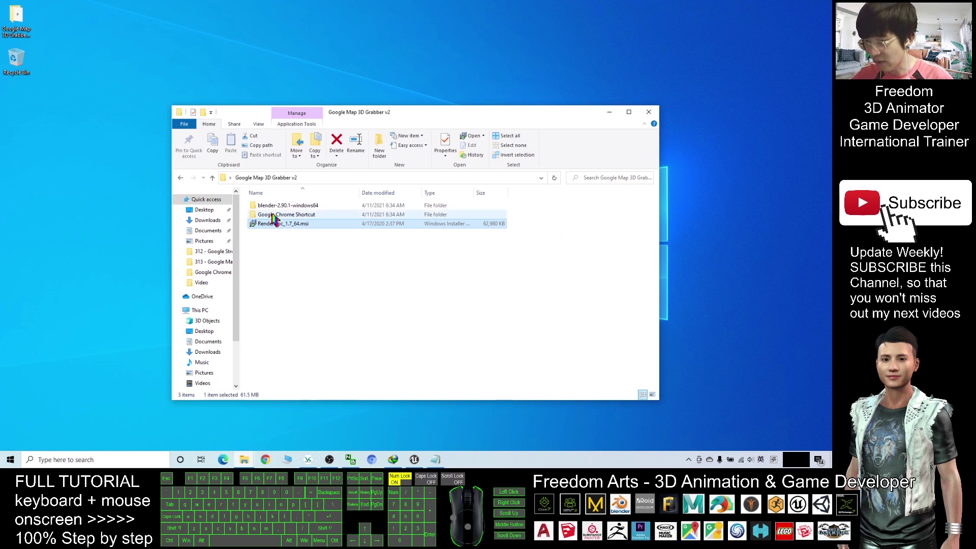
Step: Open the Google Chrome Shortcut folder and inspect the 'Google Chrome x64 - Render Doc' shortcut's Target
{"action": "double_click", "coordinate": [285, 215]}
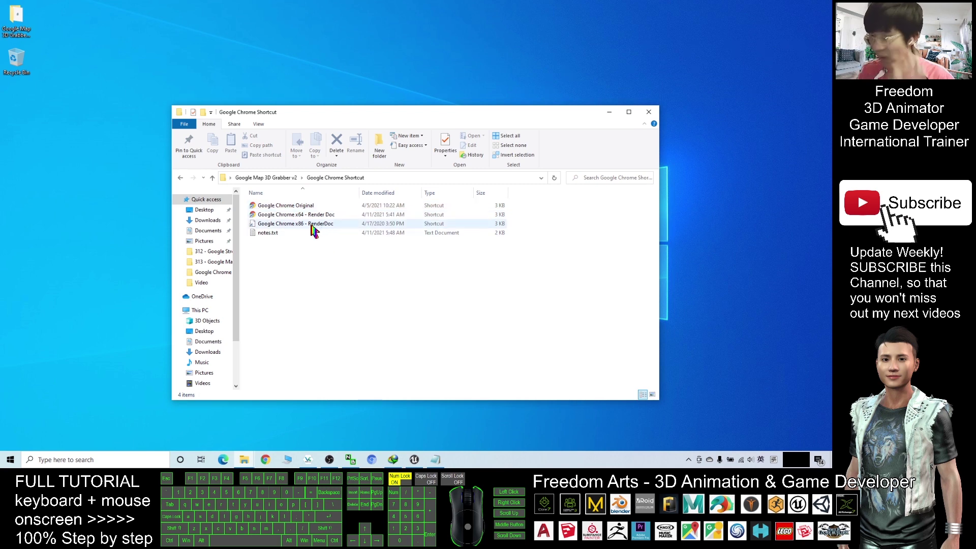
{"action": "right_click", "coordinate": [277, 216]}
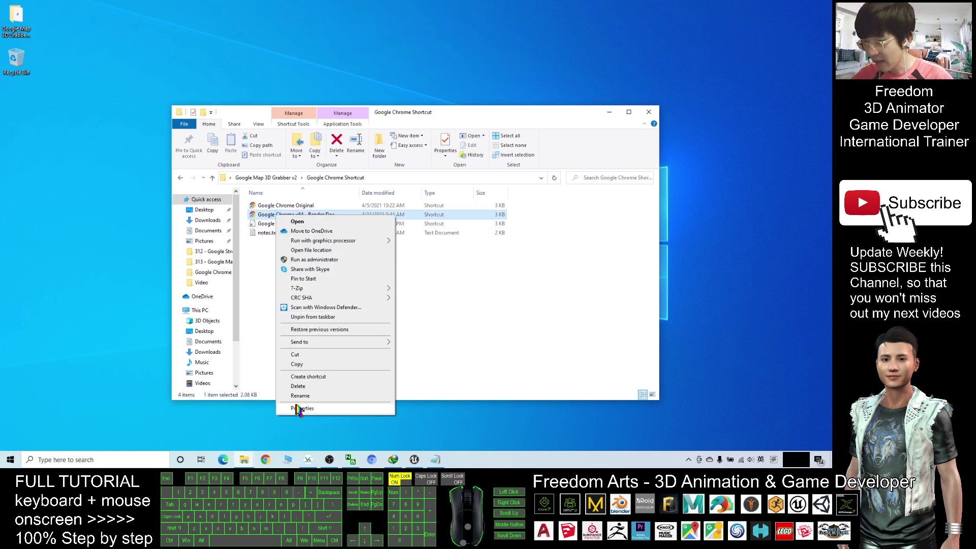
{"action": "left_click", "coordinate": [297, 409]}
{"action": "left_click_drag", "start_coordinate": [327, 220], "coordinate": [482, 175]}
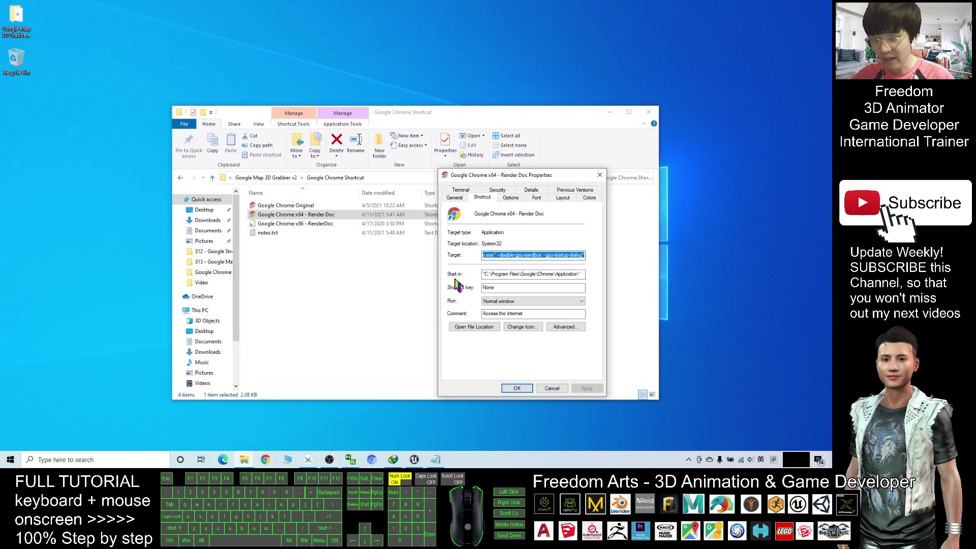
{"action": "left_click", "coordinate": [264, 233]}
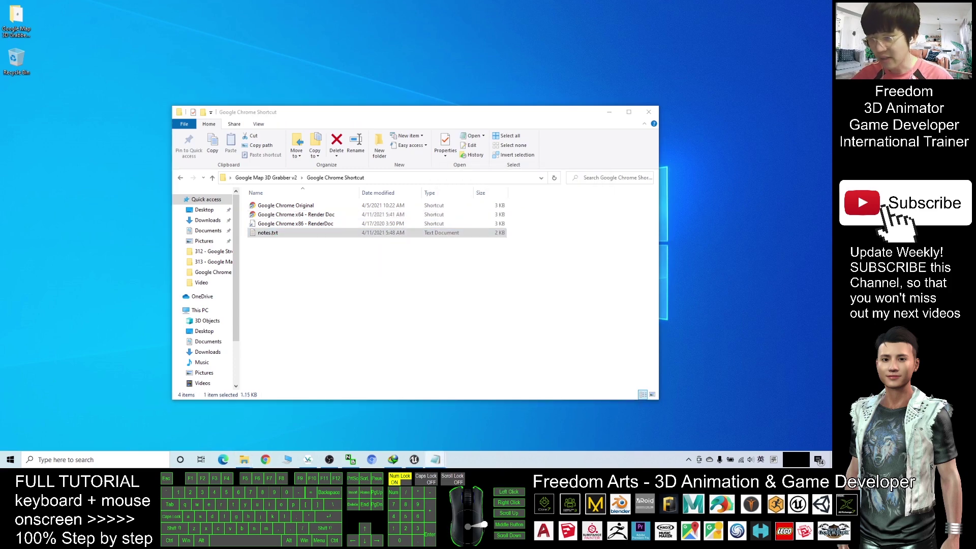
Step: Open notes.txt maximized and highlight the x64 shortcut notes
{"action": "double_click", "coordinate": [268, 233]}
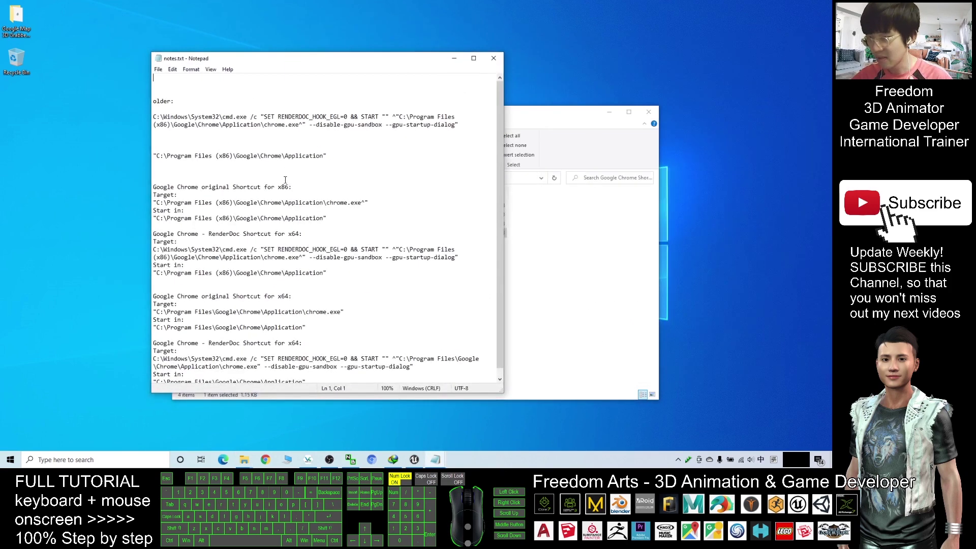
{"action": "left_click", "coordinate": [473, 58]}
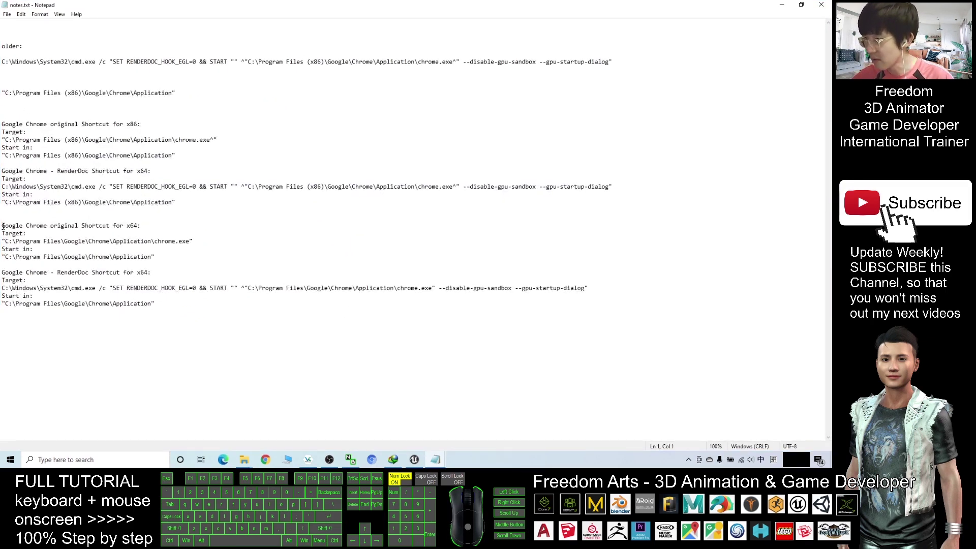
{"action": "left_click_drag", "start_coordinate": [4, 233], "coordinate": [156, 261]}
{"action": "left_click", "coordinate": [15, 225]}
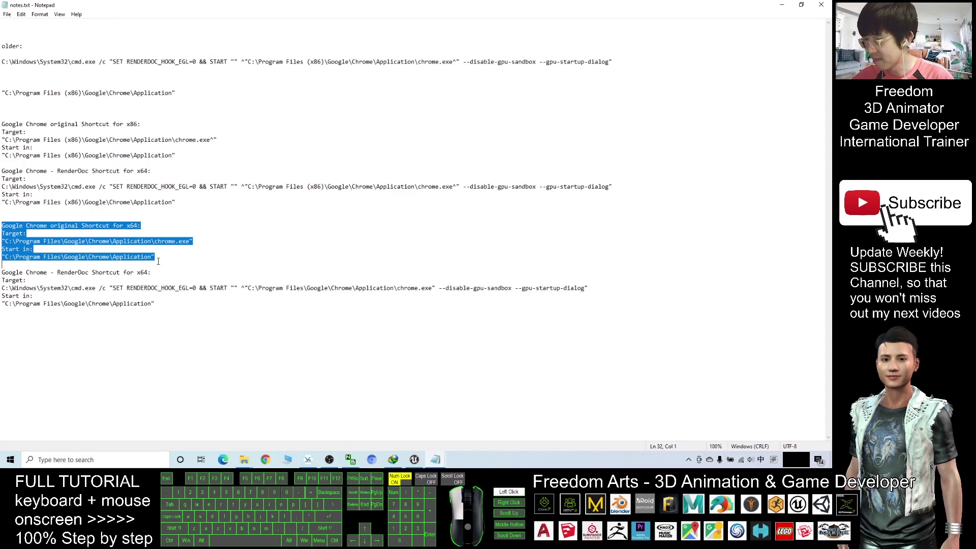
{"action": "left_click", "coordinate": [150, 304]}
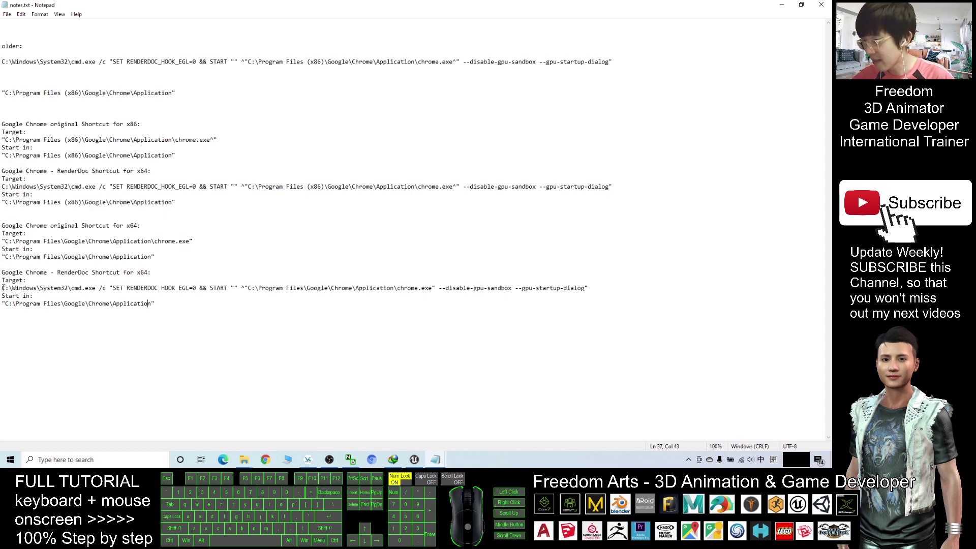
Step: Highlight the cmd.exe RenderDoc target line and the disable-gpu-sandbox flag, then minimize Notepad
{"action": "left_click_drag", "start_coordinate": [3, 288], "coordinate": [371, 290]}
{"action": "left_click", "coordinate": [464, 291]}
{"action": "left_click_drag", "start_coordinate": [443, 288], "coordinate": [554, 287]}
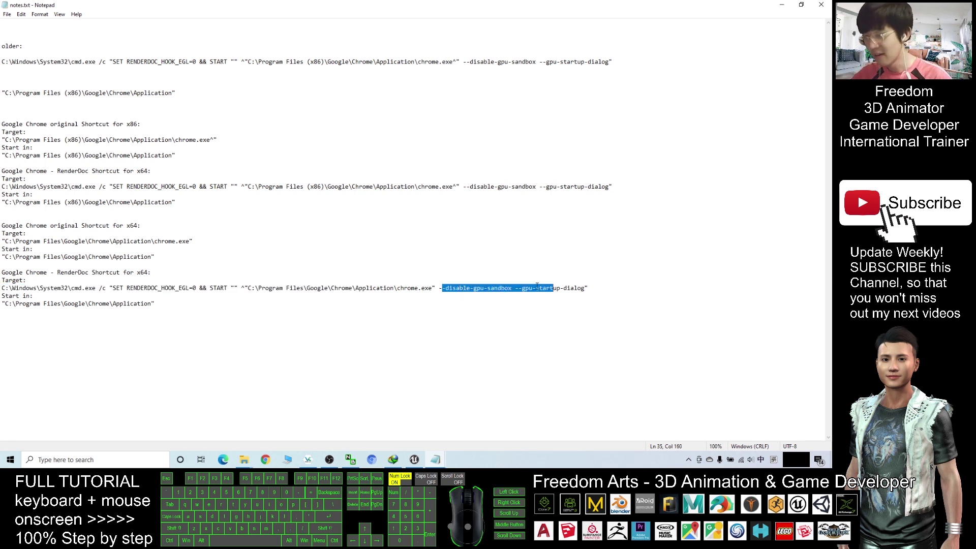
{"action": "left_click", "coordinate": [782, 5]}
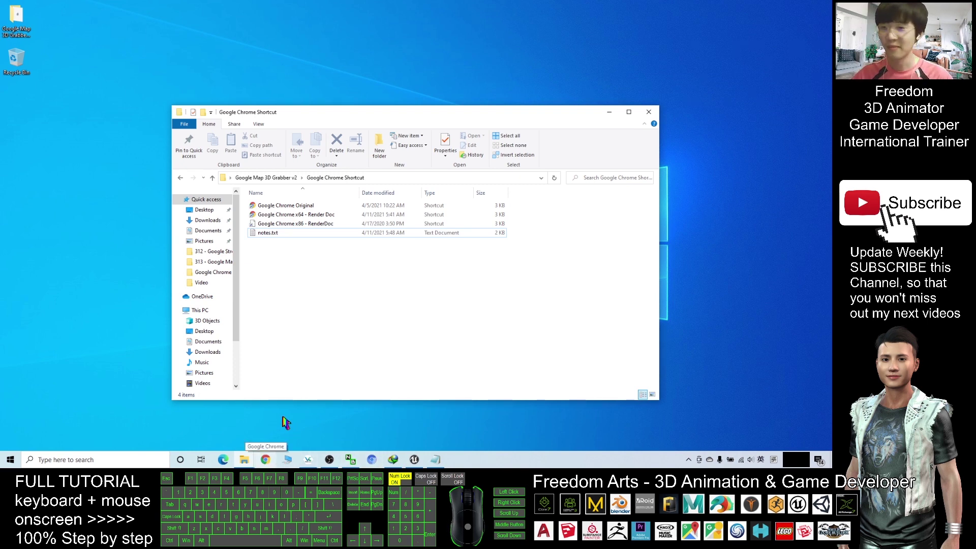
Step: Search Windows for 'render' and launch RenderDoc from the best match
{"action": "left_click", "coordinate": [304, 328]}
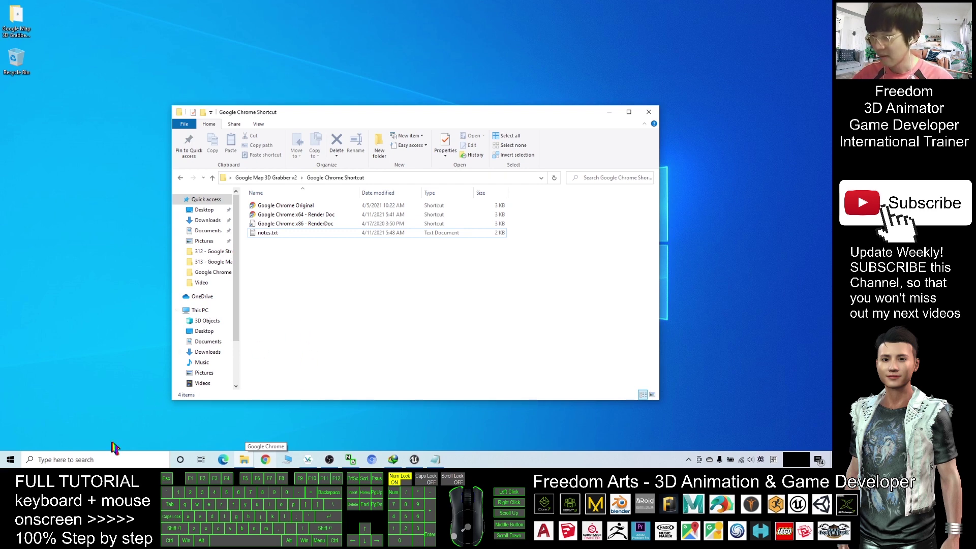
{"action": "left_click", "coordinate": [105, 460]}
{"action": "type", "text": "ren"}
{"action": "key", "text": "shift"}
{"action": "type", "text": "der"}
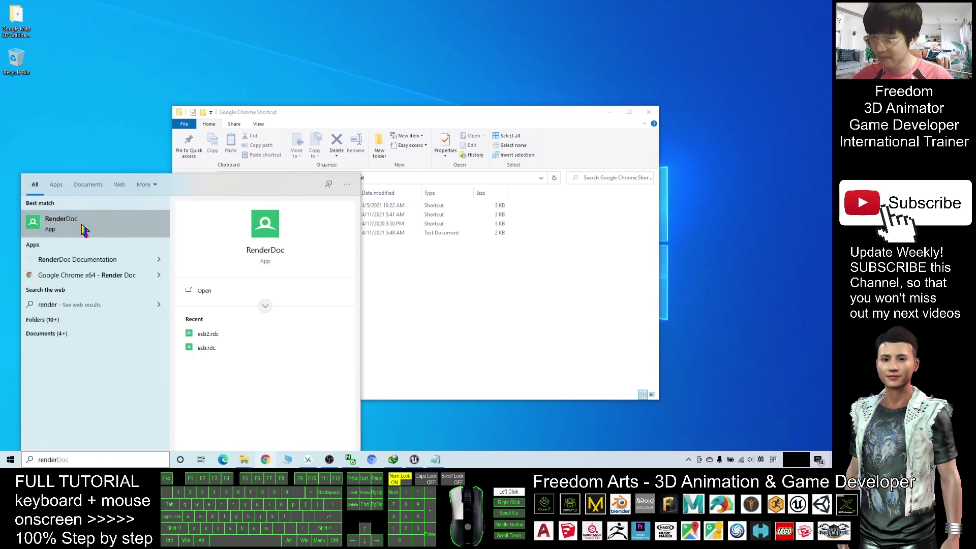
{"action": "left_click", "coordinate": [84, 229]}
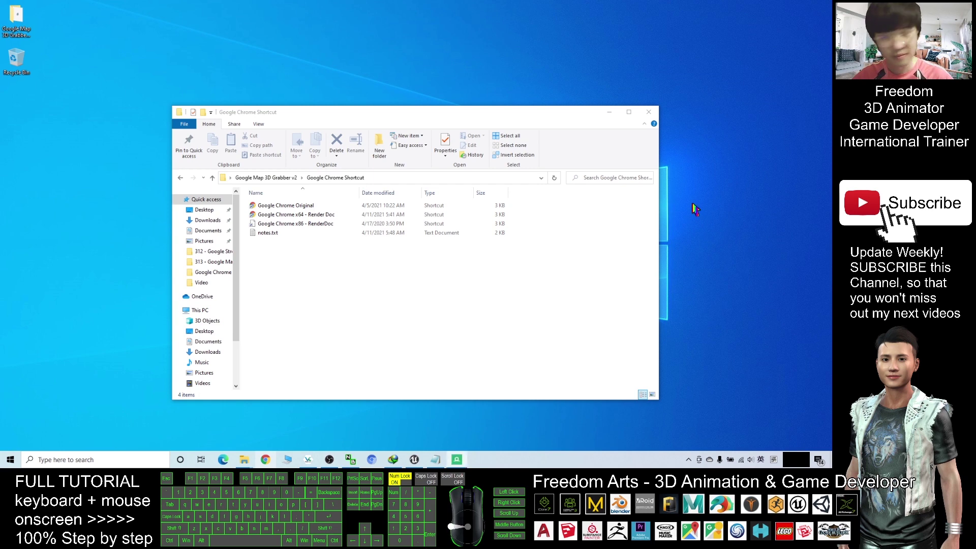
{"action": "left_click_drag", "start_coordinate": [515, 70], "coordinate": [613, 68]}
Step: Arrange the windows and open RenderDoc's File > Inject into Process list
{"action": "left_click_drag", "start_coordinate": [258, 111], "coordinate": [165, 102]}
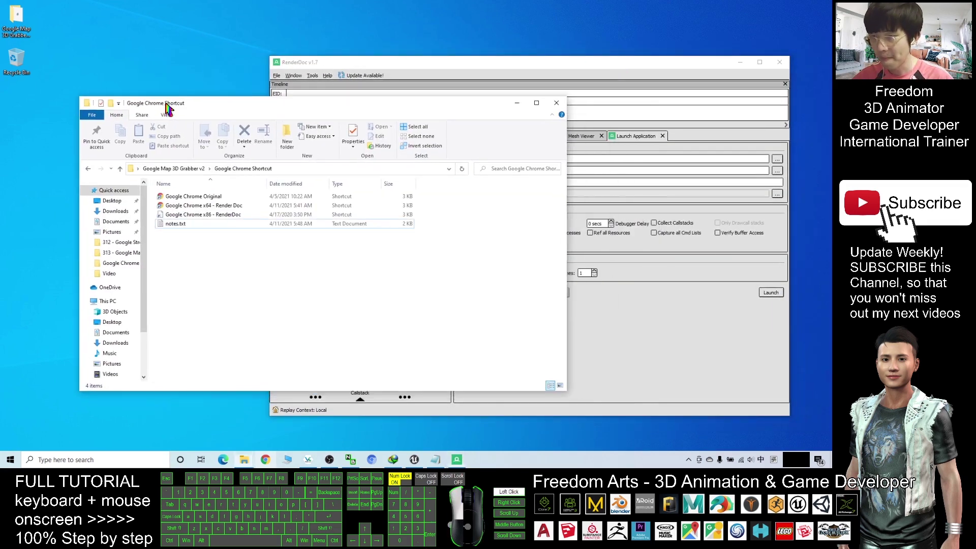
{"action": "left_click", "coordinate": [450, 68]}
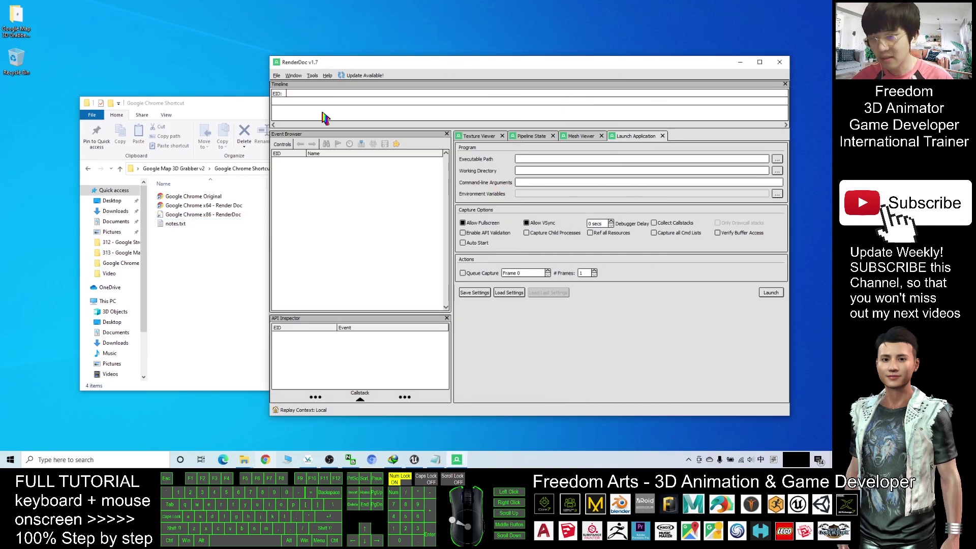
{"action": "left_click", "coordinate": [278, 75]}
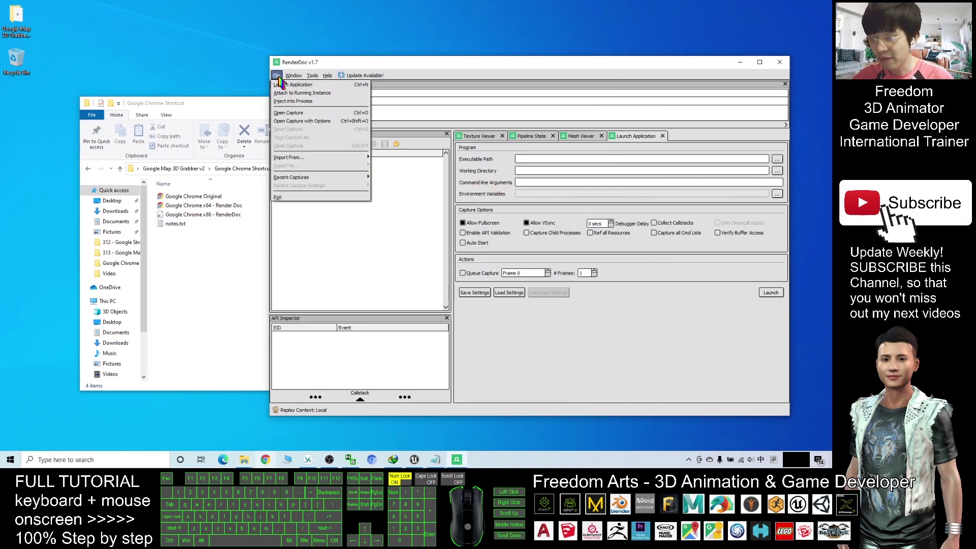
{"action": "left_click", "coordinate": [291, 102]}
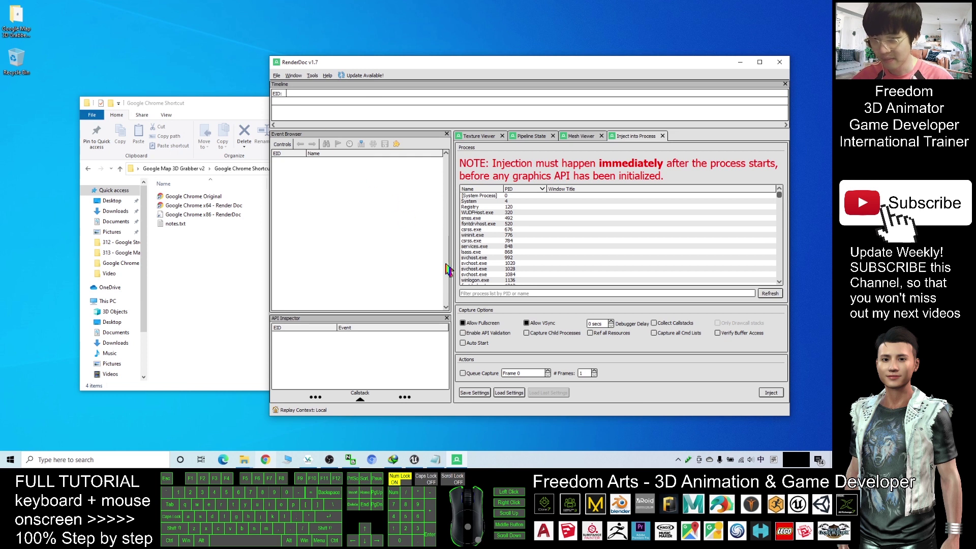
Step: Filter the process list for 'chrome'
{"action": "left_click", "coordinate": [475, 294]}
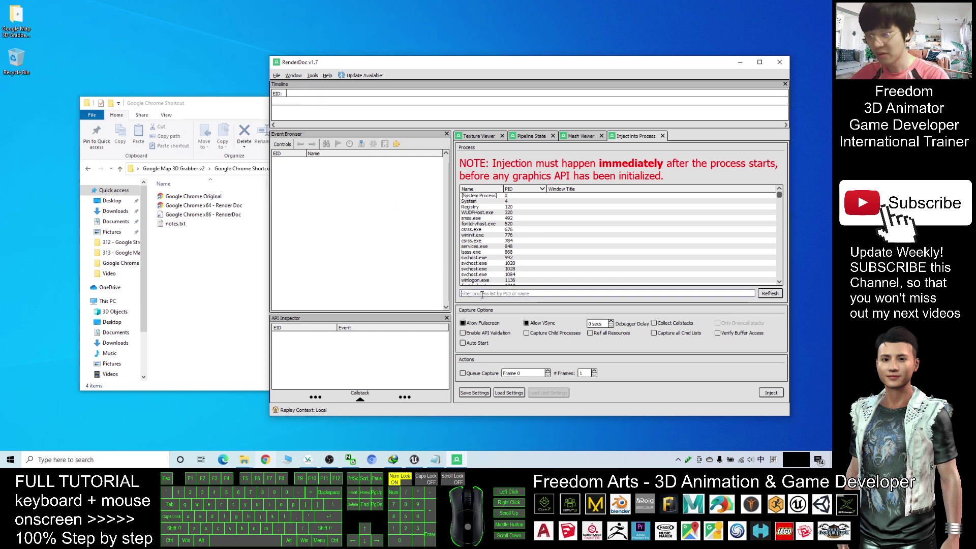
{"action": "type", "text": "co"}
{"action": "key", "text": "BackSpace"}
{"action": "key", "text": "BackSpace"}
{"action": "key", "text": "alt+shift"}
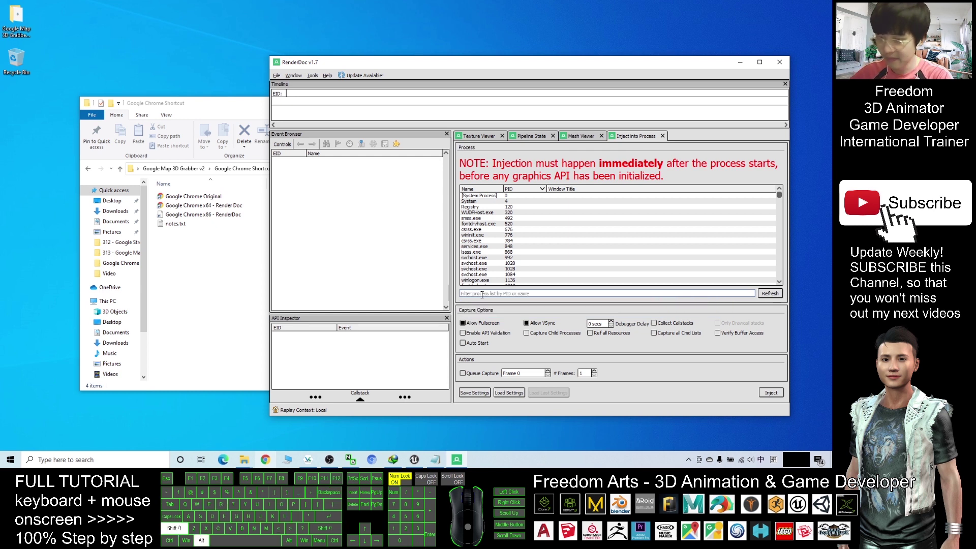
{"action": "type", "text": "chrome"}
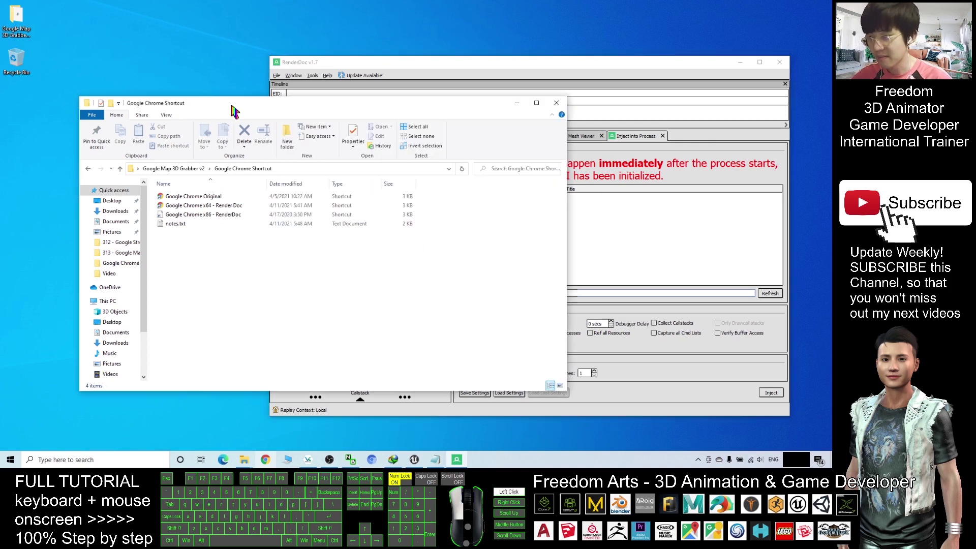
Step: Launch Chrome via the 'Google Chrome x64 - Render Doc' shortcut and drag the Gpu message box aside
{"action": "left_click", "coordinate": [251, 105]}
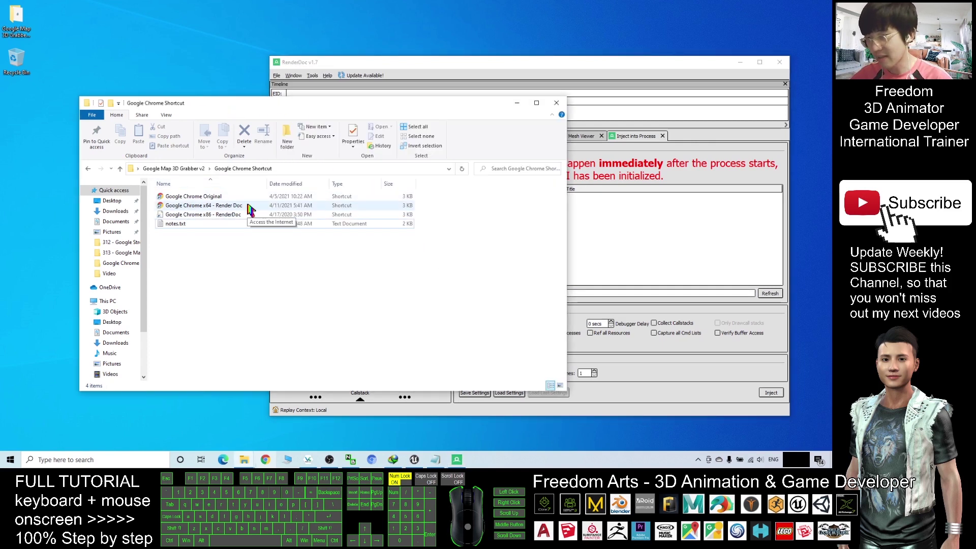
{"action": "left_click", "coordinate": [210, 216]}
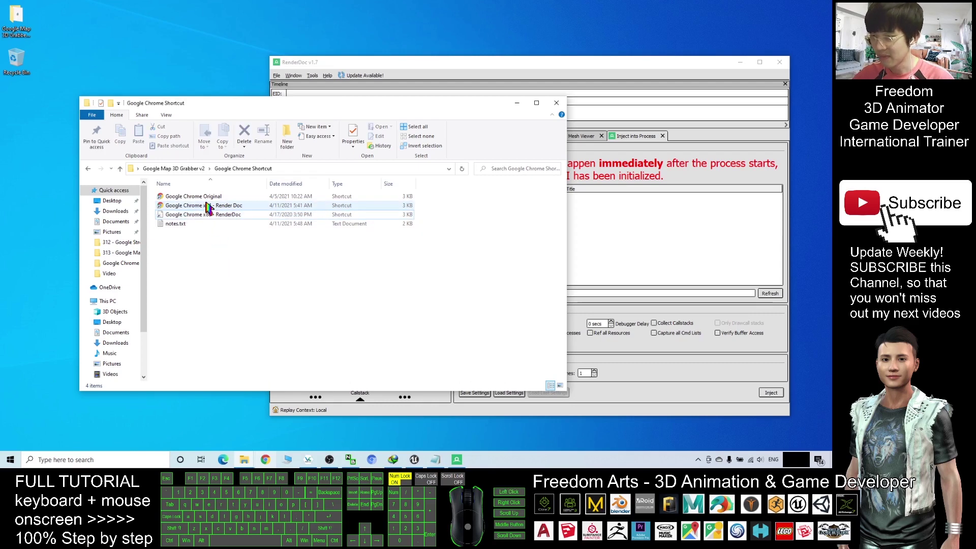
{"action": "left_click", "coordinate": [204, 209]}
{"action": "double_click", "coordinate": [204, 208]}
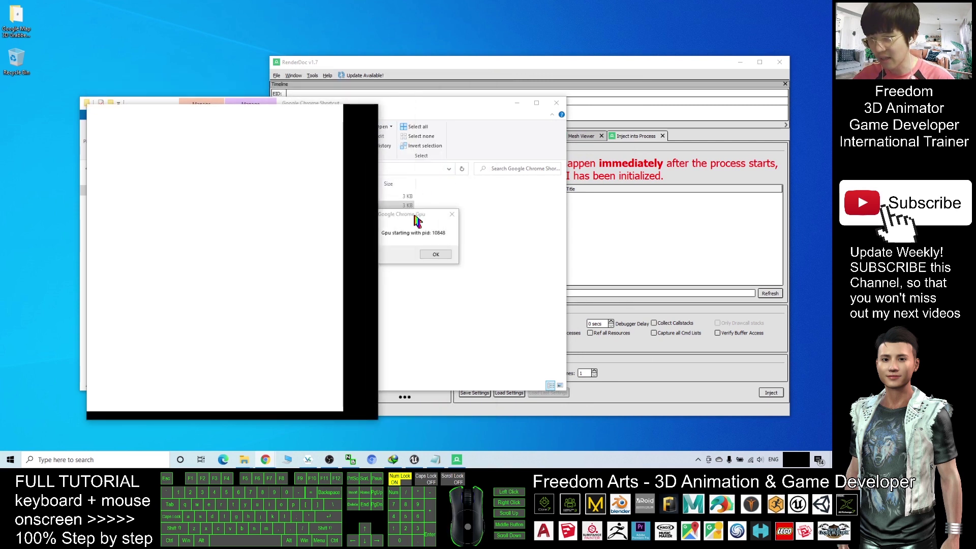
{"action": "left_click_drag", "start_coordinate": [416, 219], "coordinate": [500, 212]}
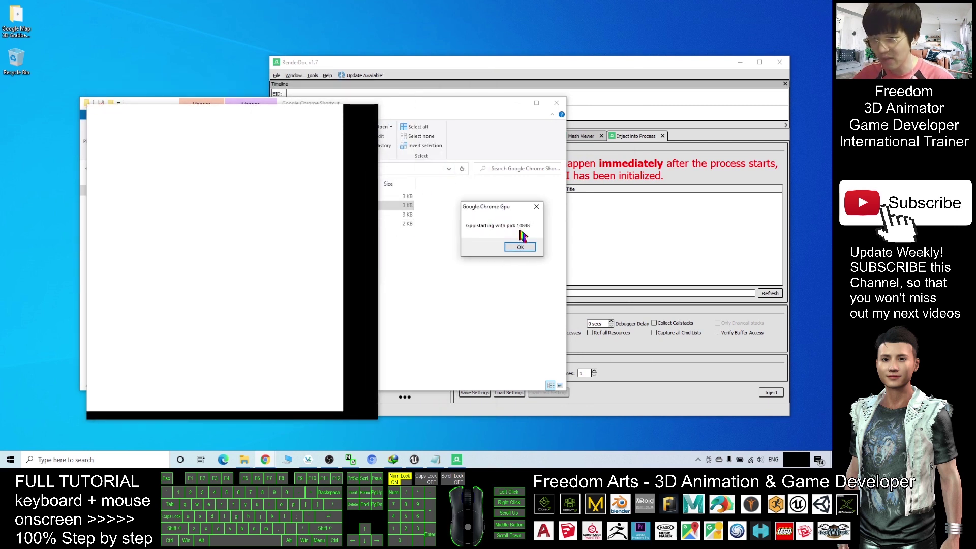
{"action": "left_click_drag", "start_coordinate": [505, 211], "coordinate": [377, 231]}
Step: Refresh the list, inject into chrome.exe 10848 Google Chrome Gpu, then OK the Gpu message
{"action": "left_click", "coordinate": [600, 71]}
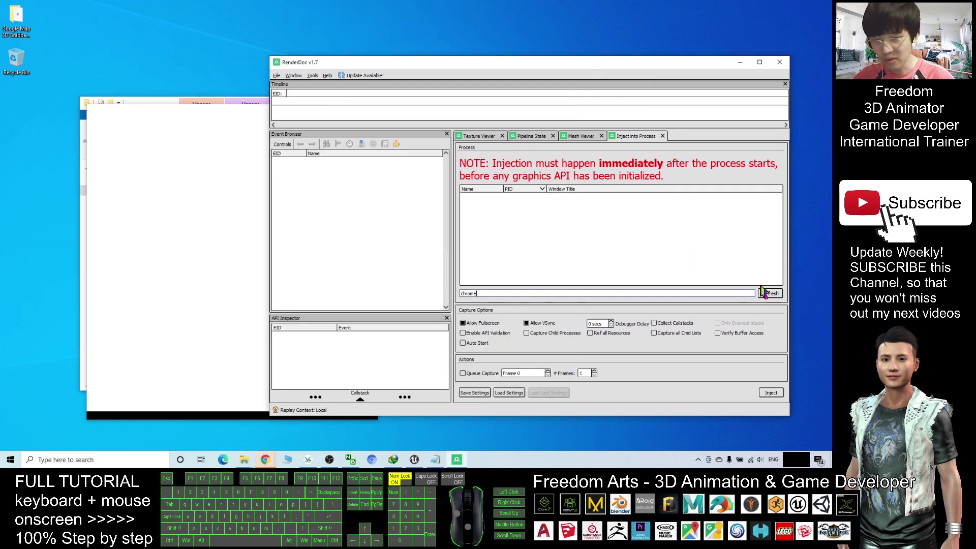
{"action": "left_click", "coordinate": [737, 293]}
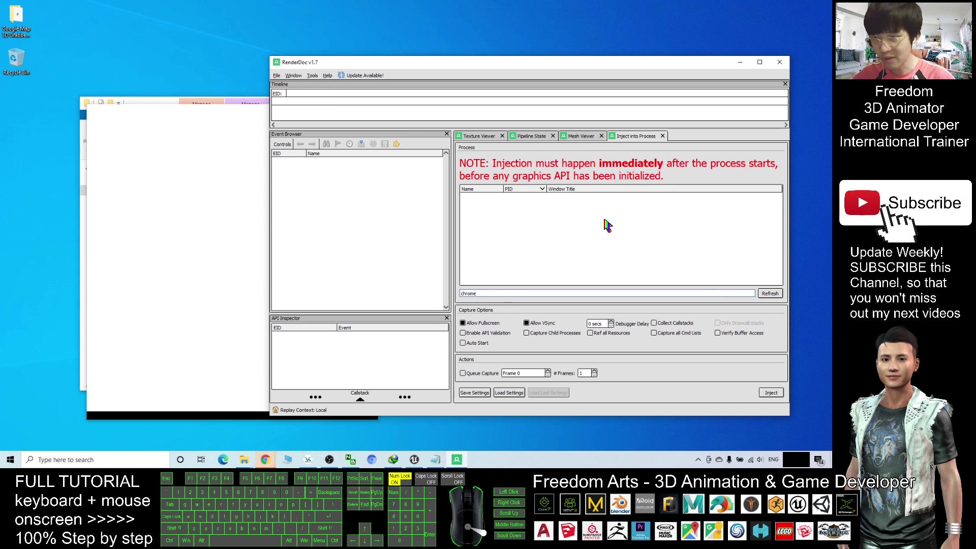
{"action": "left_click", "coordinate": [774, 296]}
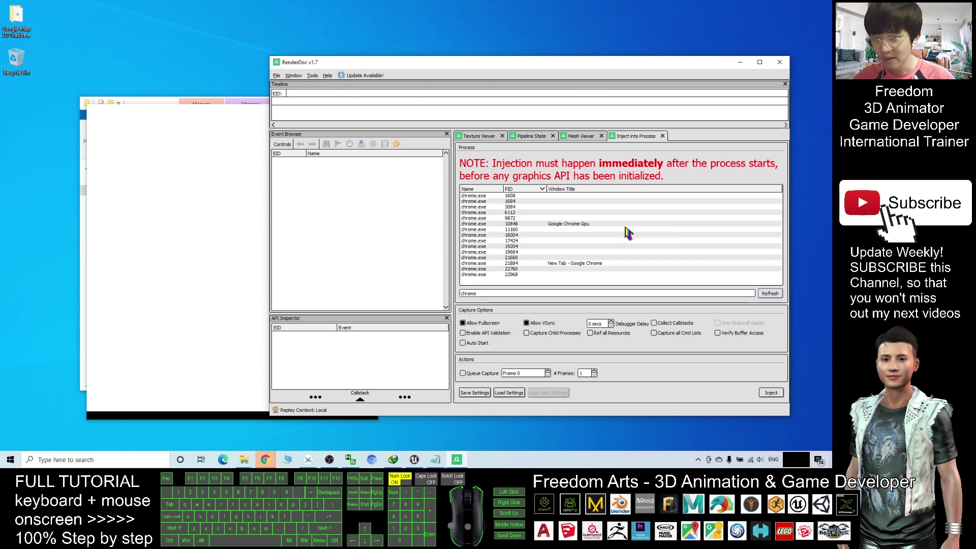
{"action": "left_click", "coordinate": [575, 228]}
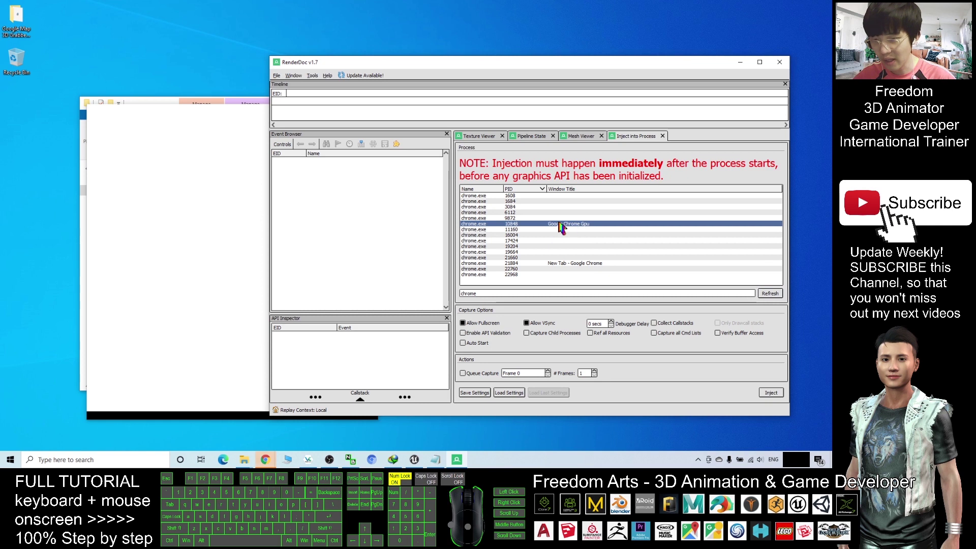
{"action": "left_click", "coordinate": [771, 393]}
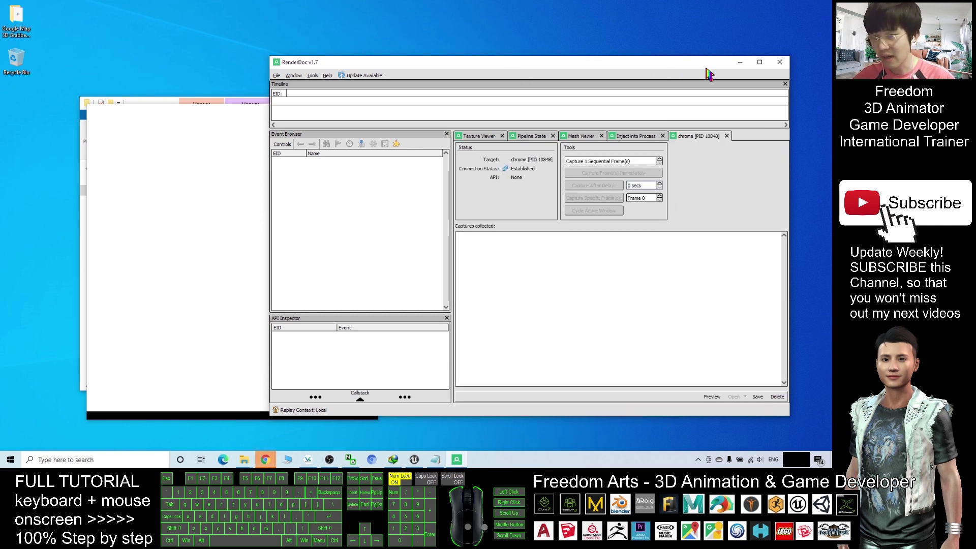
{"action": "left_click", "coordinate": [740, 62]}
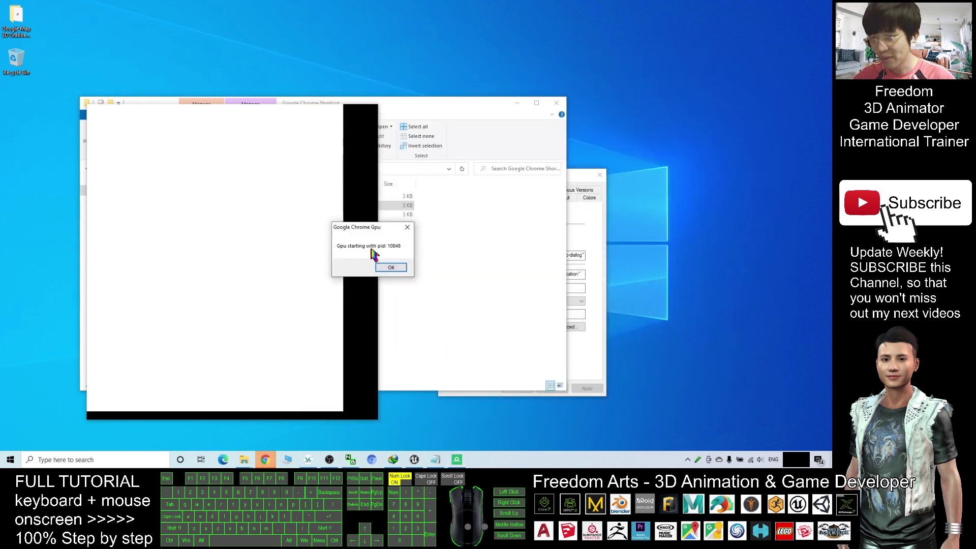
{"action": "left_click", "coordinate": [393, 270]}
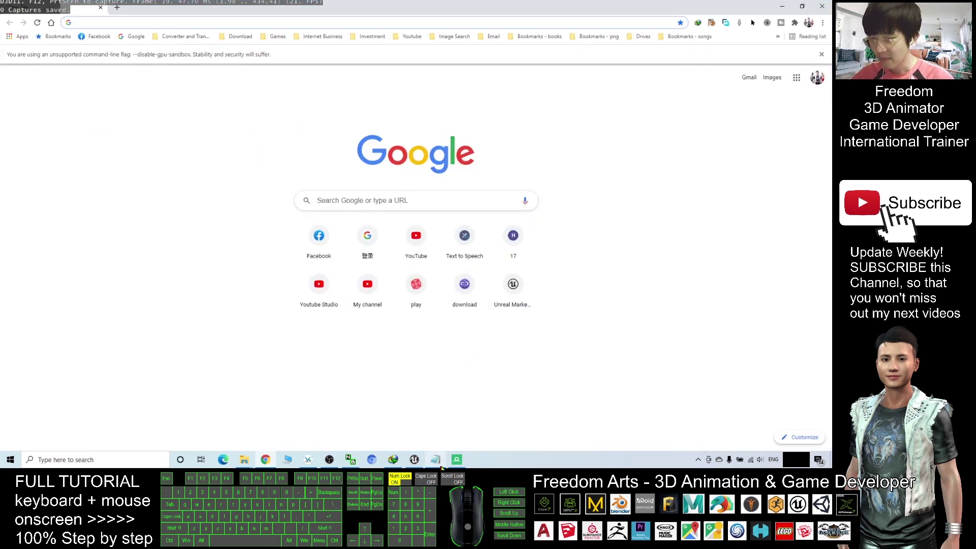
Step: Load map.google.com in Chrome's address bar
{"action": "left_click", "coordinate": [436, 459]}
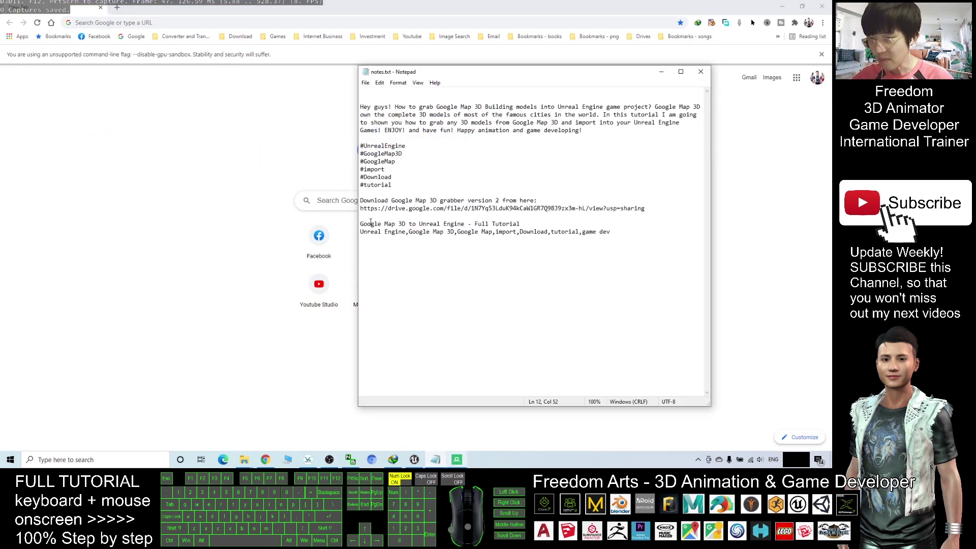
{"action": "scroll", "coordinate": [524, 203], "scroll_direction": "up", "scroll_amount": 1}
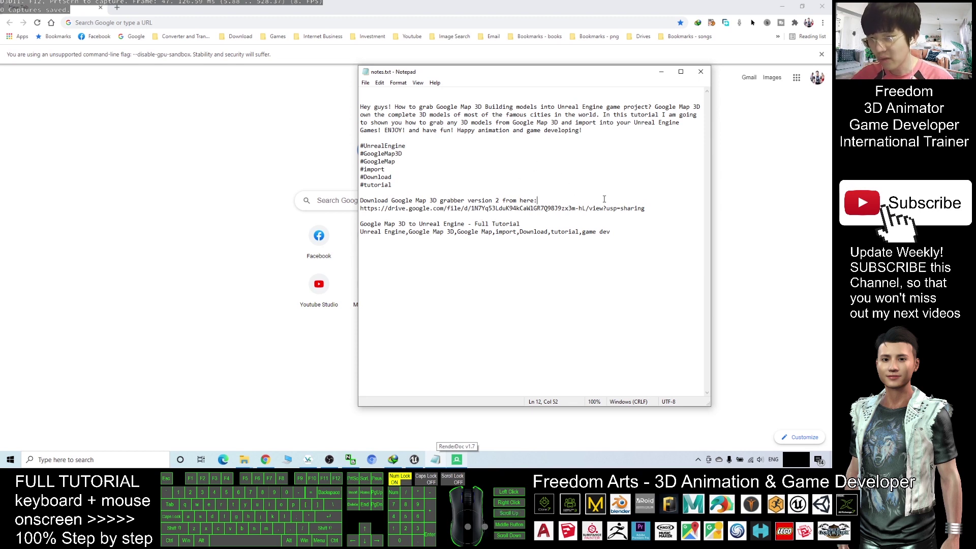
{"action": "left_click", "coordinate": [104, 22]}
{"action": "type", "text": "map.google.com"}
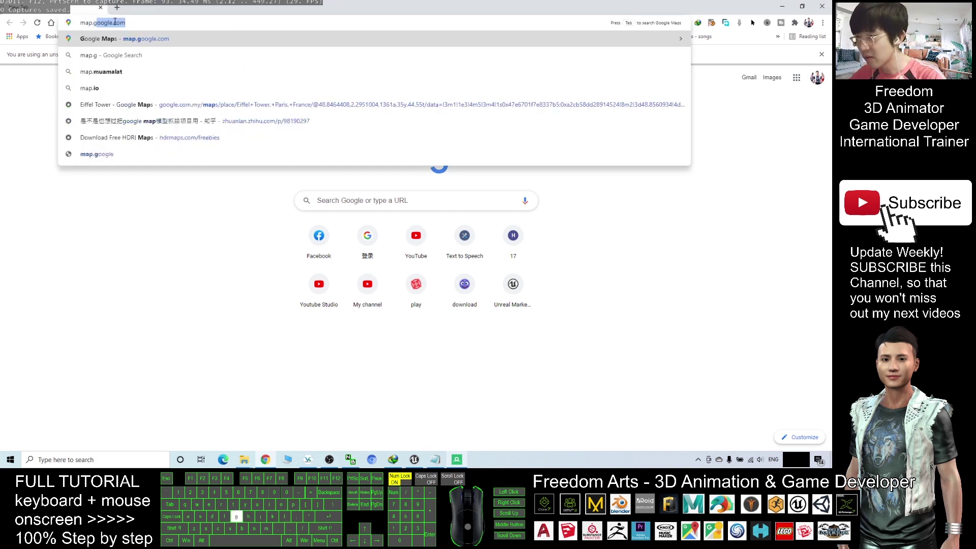
{"action": "key", "text": "Return"}
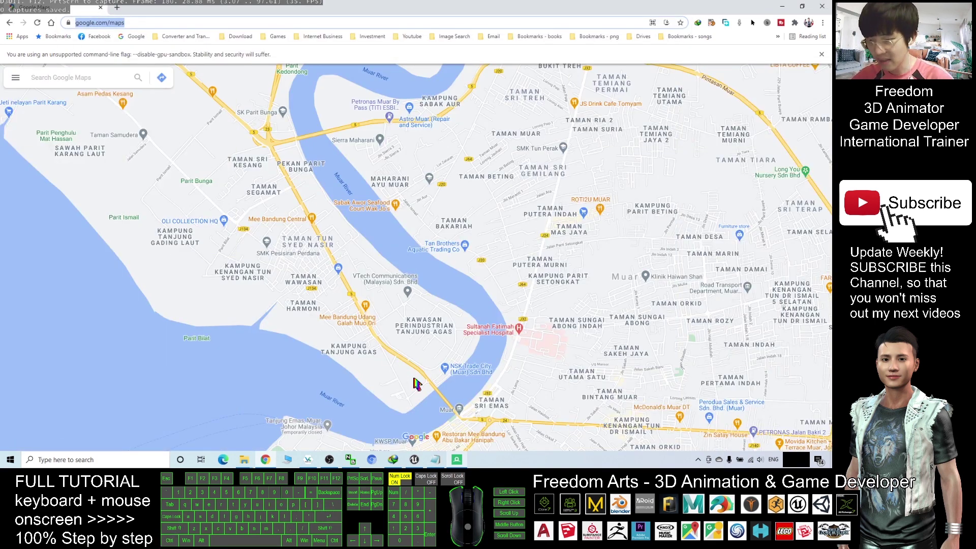
Step: Paste the Google Maps address into notes.txt under a 'Google Map URL:' label
{"action": "left_click", "coordinate": [435, 459]}
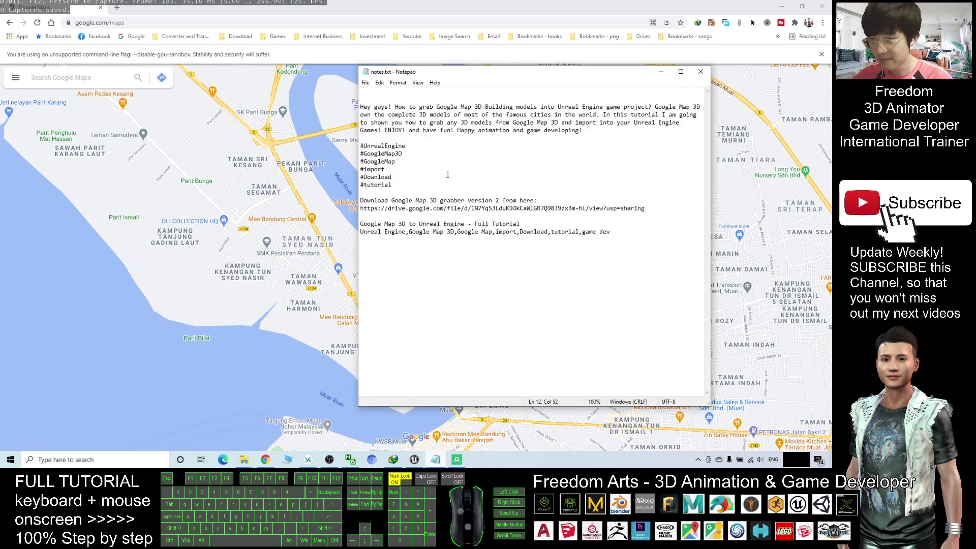
{"action": "left_click", "coordinate": [626, 228]}
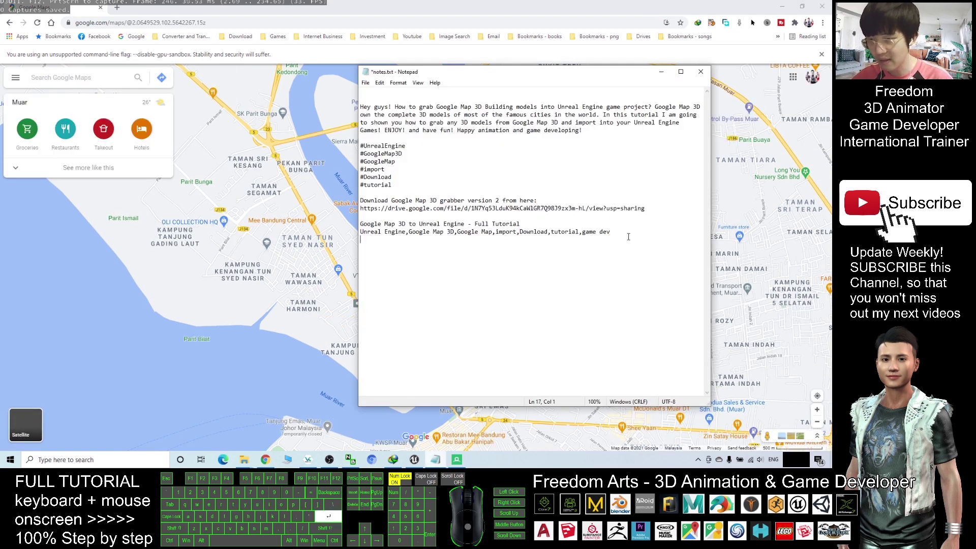
{"action": "key", "text": "Return"}
{"action": "key", "text": "Return"}
{"action": "left_click", "coordinate": [424, 216]}
{"action": "key", "text": "Return"}
{"action": "key", "text": "Return"}
{"action": "key", "text": "Up"}
{"action": "type", "text": "https://www.google.com/maps"}
{"action": "key", "text": "Return"}
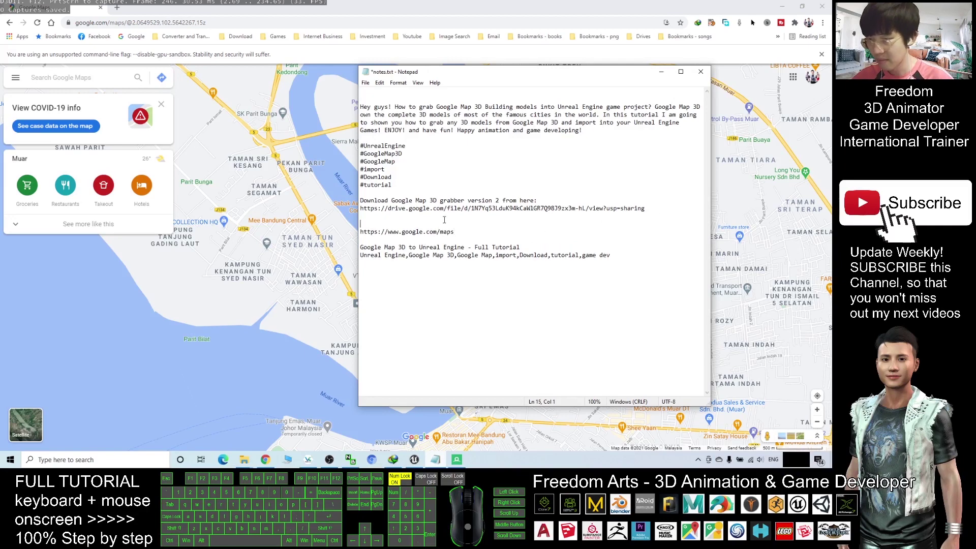
{"action": "type", "text": "Google Map URL:"}
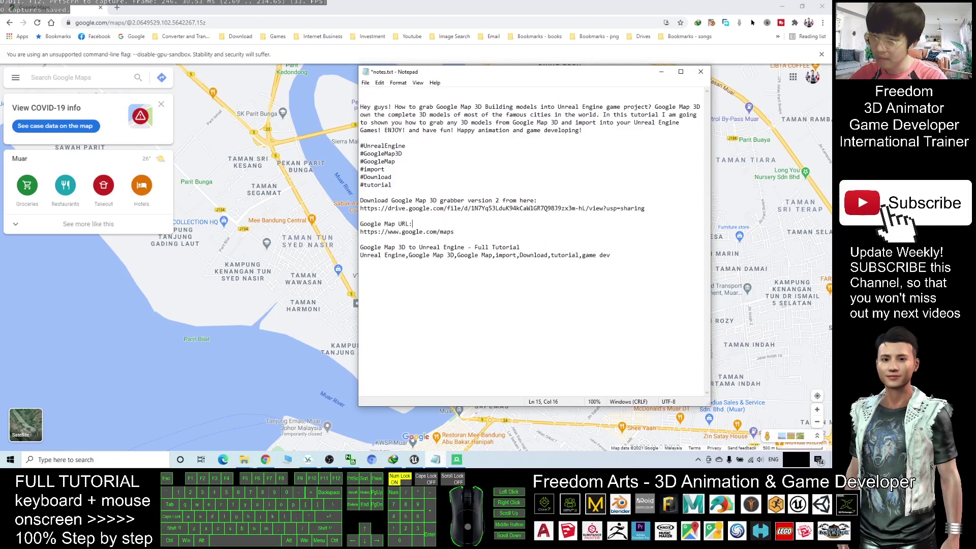
{"action": "left_click", "coordinate": [394, 6]}
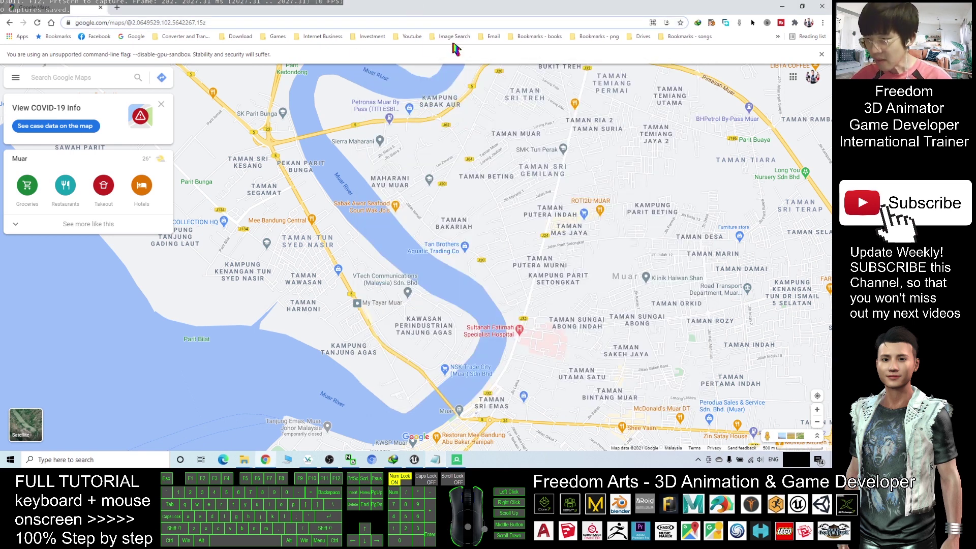
Step: Search 'eiffel tower' and switch the map to 3D satellite view
{"action": "left_click", "coordinate": [69, 77]}
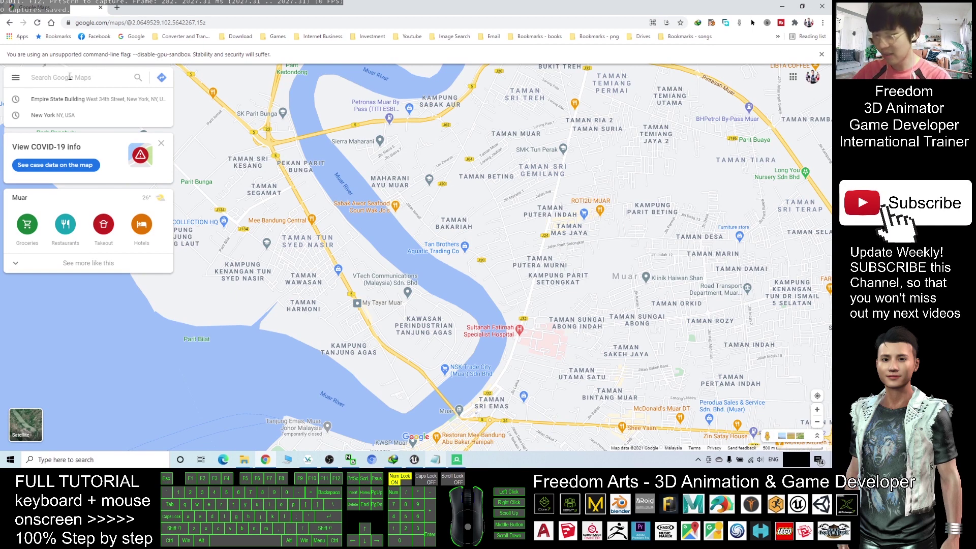
{"action": "type", "text": "ei"}
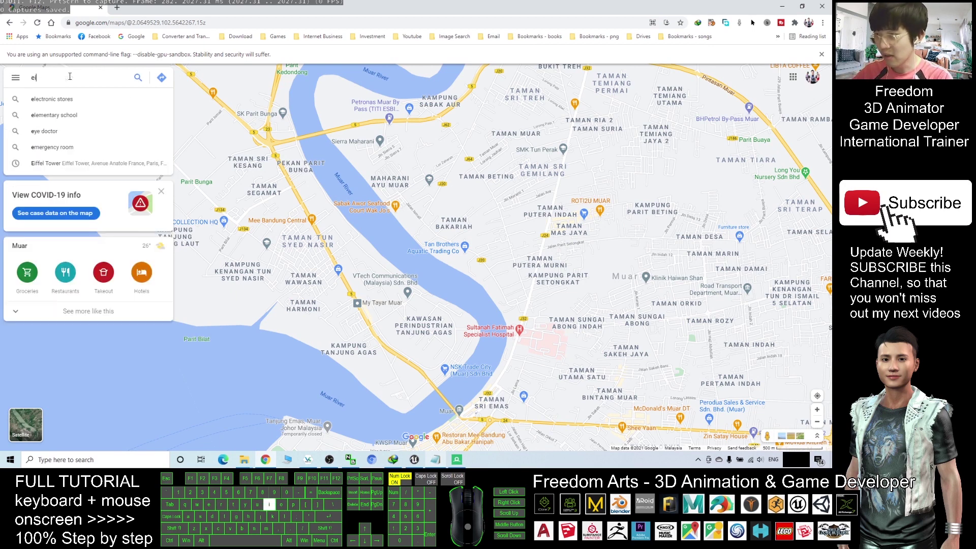
{"action": "type", "text": "ffel tower"}
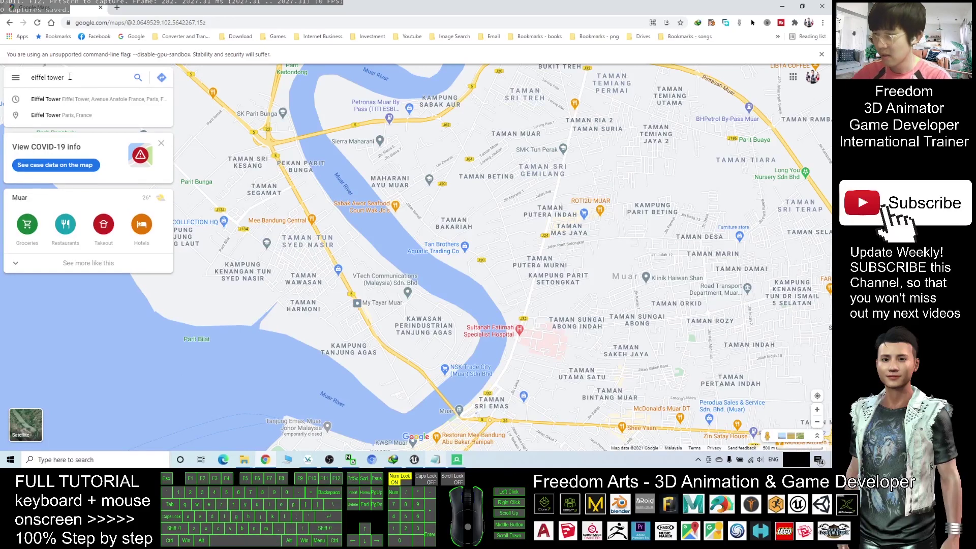
{"action": "left_click", "coordinate": [87, 99]}
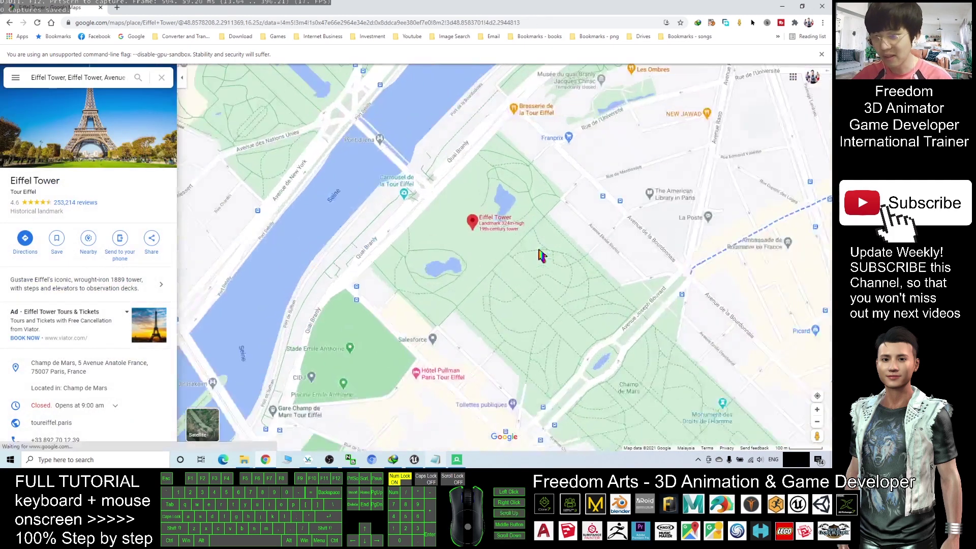
{"action": "scroll", "coordinate": [525, 233], "scroll_direction": "up", "scroll_amount": 1}
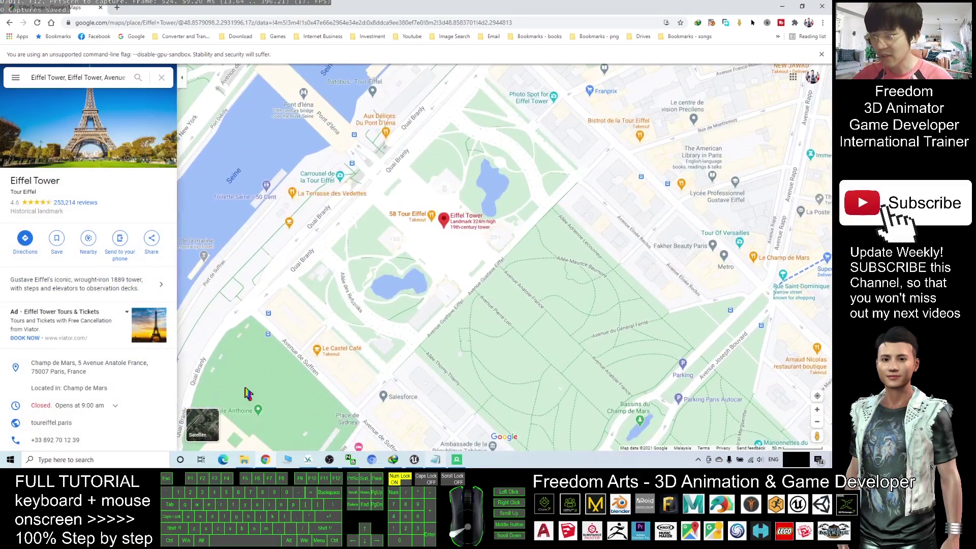
{"action": "left_click", "coordinate": [204, 426]}
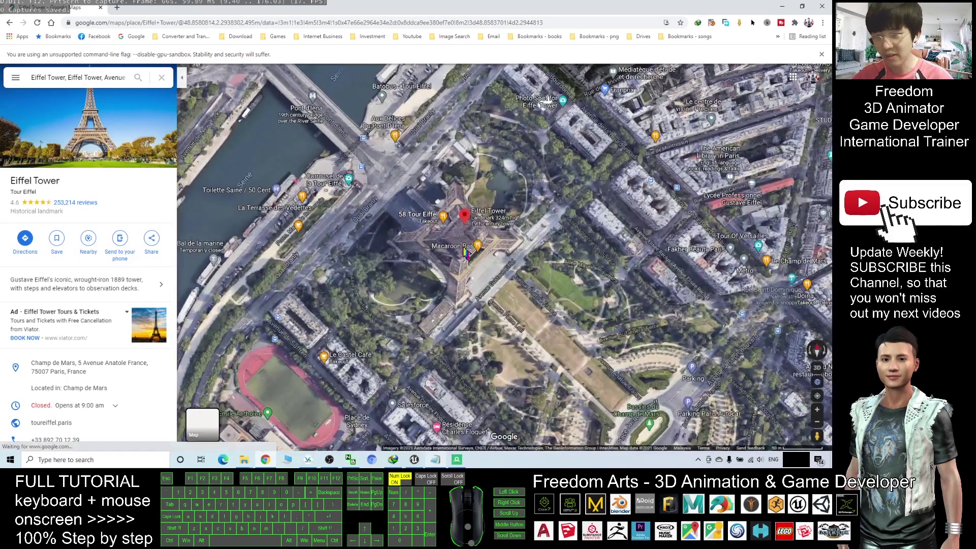
{"action": "left_click", "coordinate": [817, 369]}
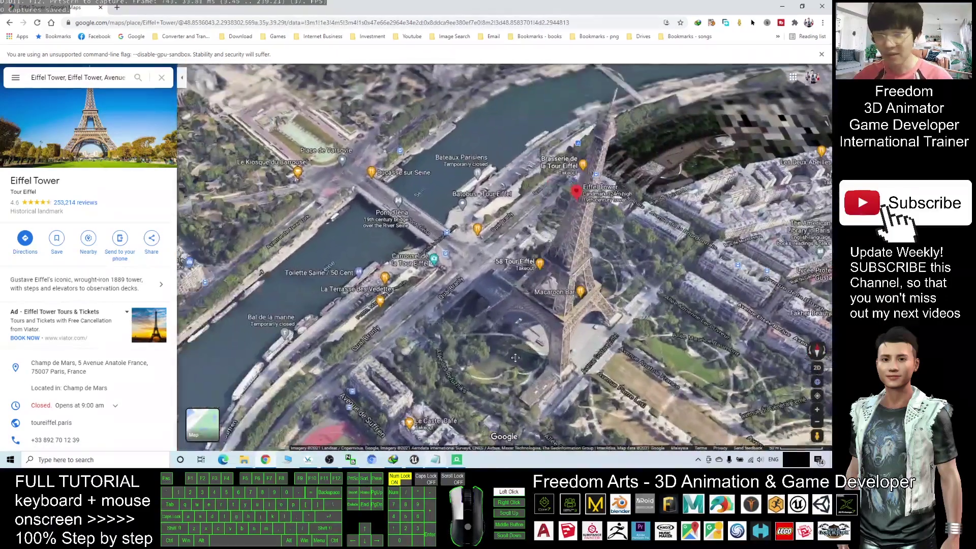
Step: Pan, zoom and tilt the 3D view to frame the tower and its surrounding blocks
{"action": "left_click_drag", "start_coordinate": [515, 358], "coordinate": [514, 321]}
{"action": "scroll", "coordinate": [514, 321], "scroll_direction": "up", "scroll_amount": 2}
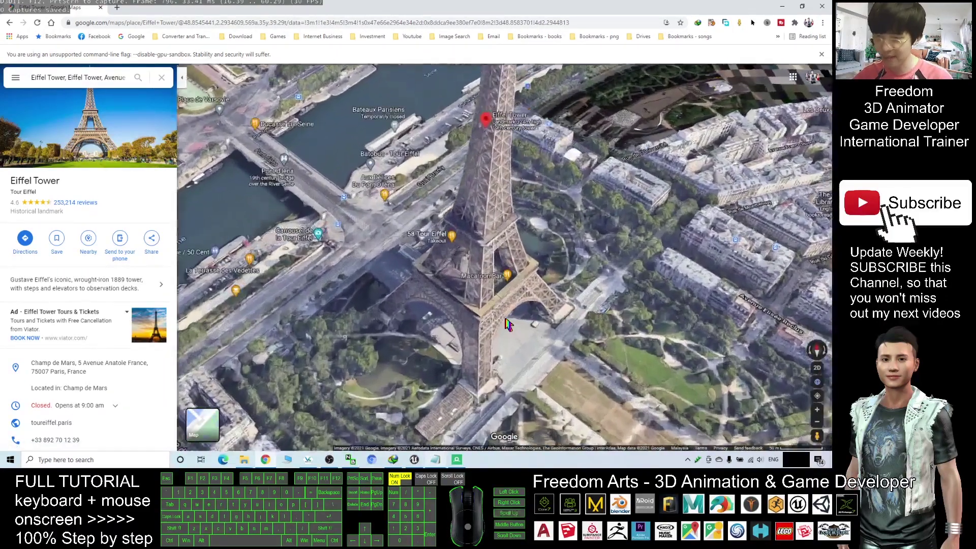
{"action": "scroll", "coordinate": [544, 288], "scroll_direction": "down", "scroll_amount": 3}
{"action": "scroll", "coordinate": [518, 304], "scroll_direction": "up", "scroll_amount": 2}
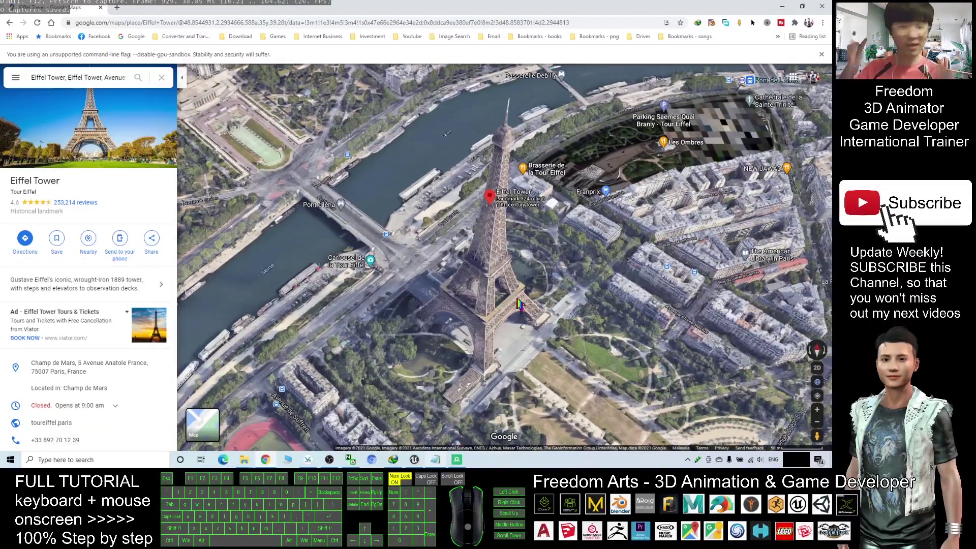
{"action": "left_click_drag", "start_coordinate": [537, 345], "coordinate": [534, 316]}
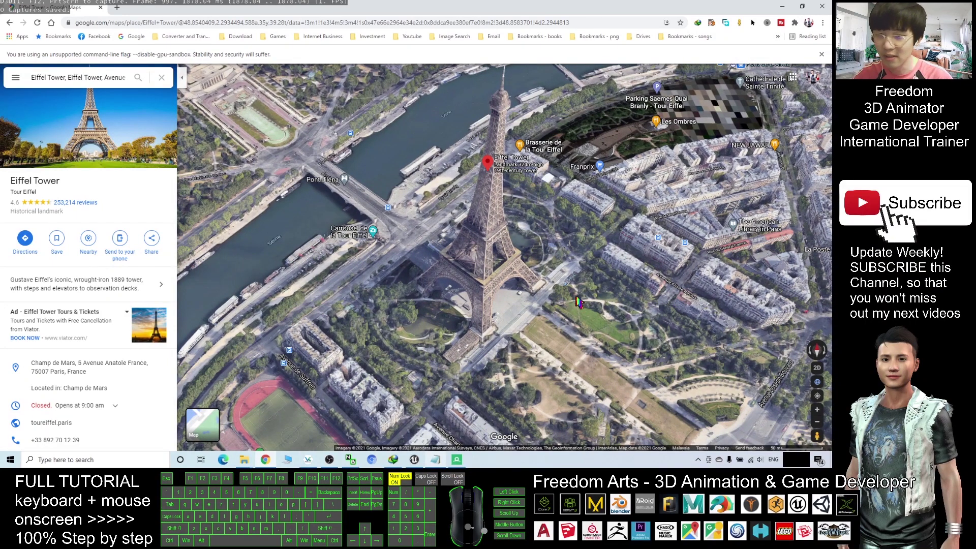
{"action": "left_click_drag", "start_coordinate": [569, 300], "coordinate": [548, 333]}
Step: Bring RenderDoc over the map and change Capture After Delay from 0 to 5 secs
{"action": "left_click", "coordinate": [456, 460]}
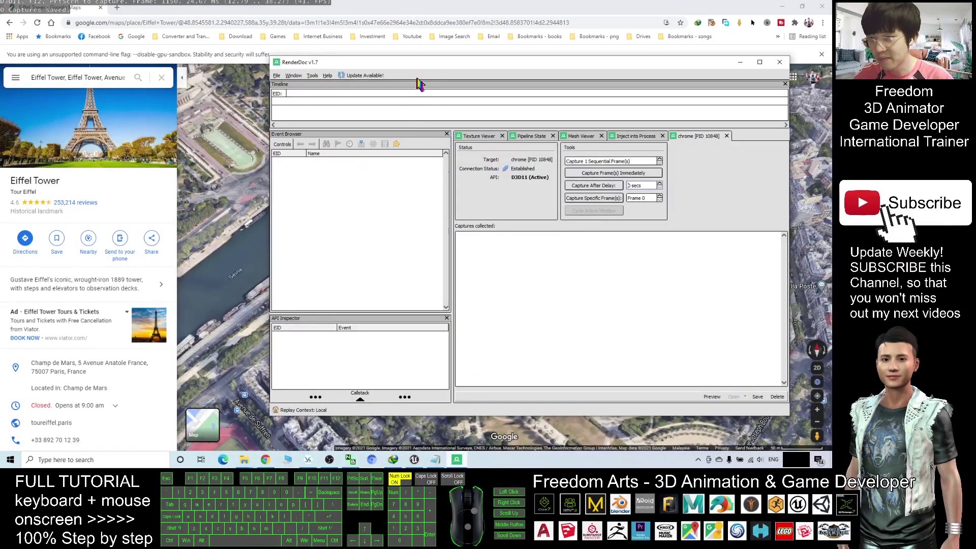
{"action": "left_click_drag", "start_coordinate": [430, 63], "coordinate": [383, 79]}
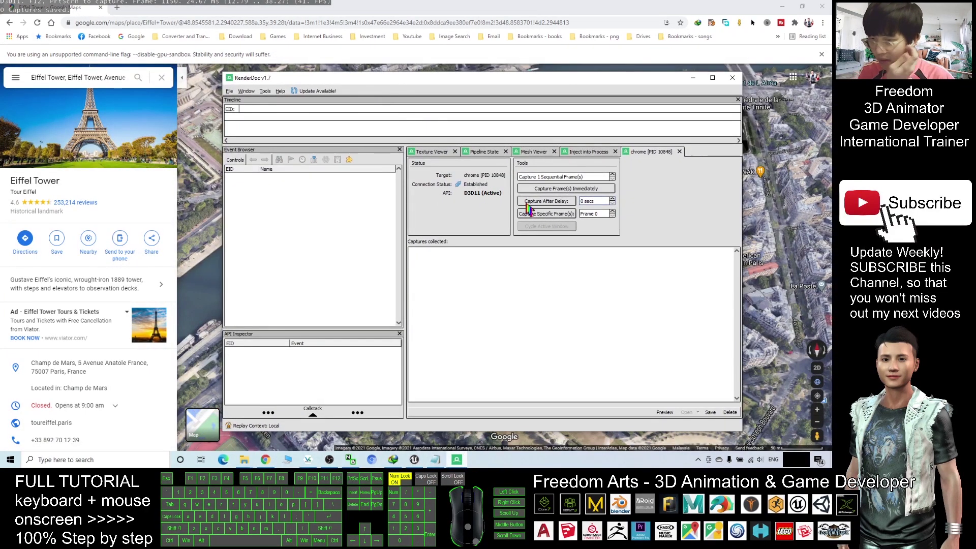
{"action": "double_click", "coordinate": [584, 201]}
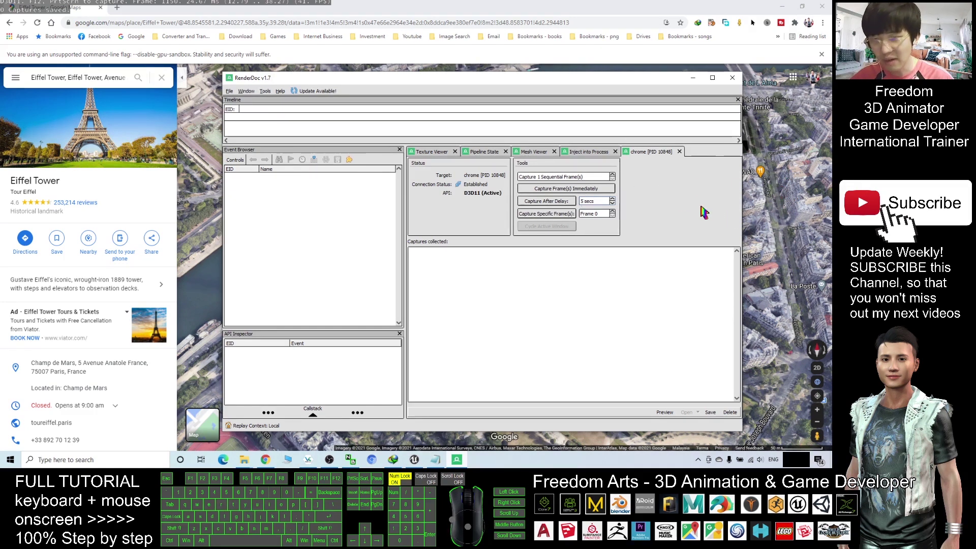
Step: Start the delayed capture, orbit the 3D map during the countdown, then check RenderDoc's collected frame
{"action": "left_click", "coordinate": [545, 206]}
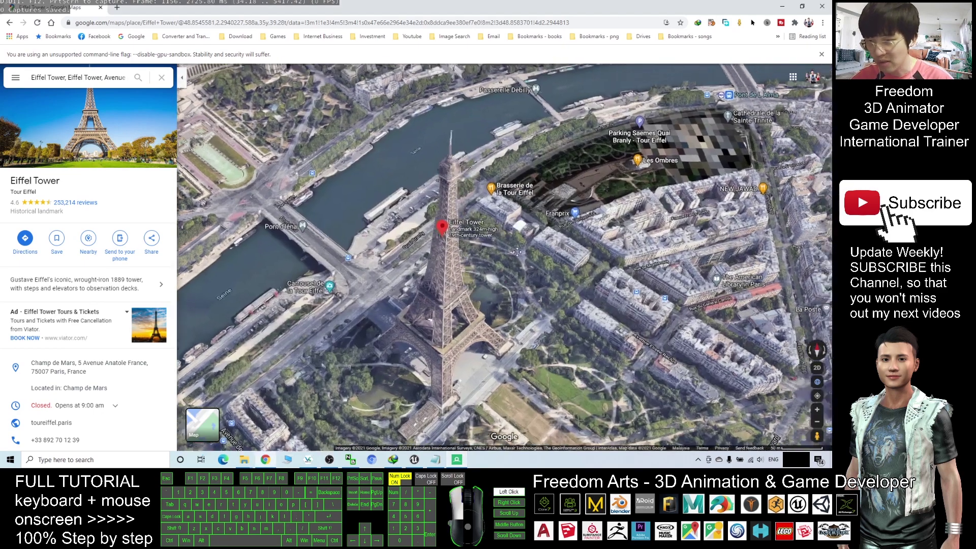
{"action": "left_click_drag", "start_coordinate": [517, 251], "coordinate": [543, 261]}
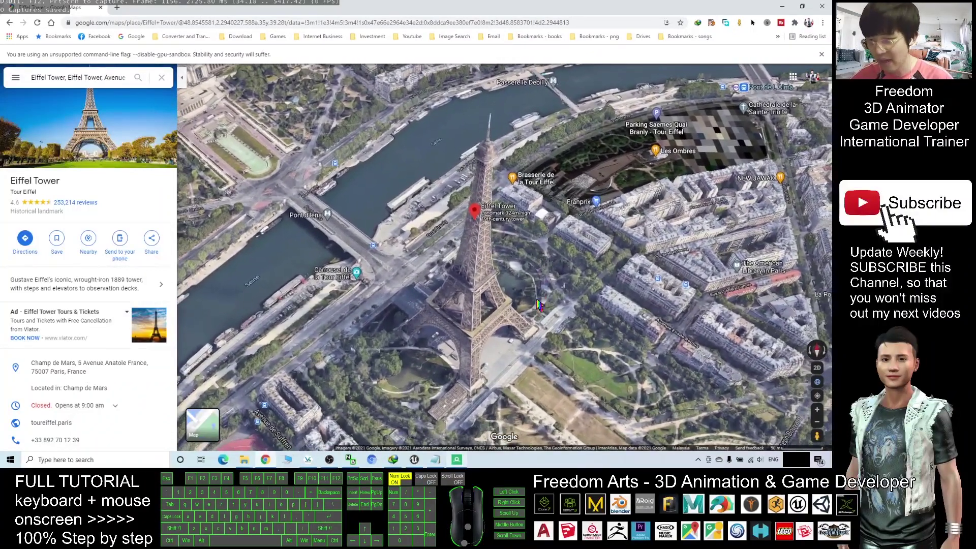
{"action": "left_click", "coordinate": [457, 460]}
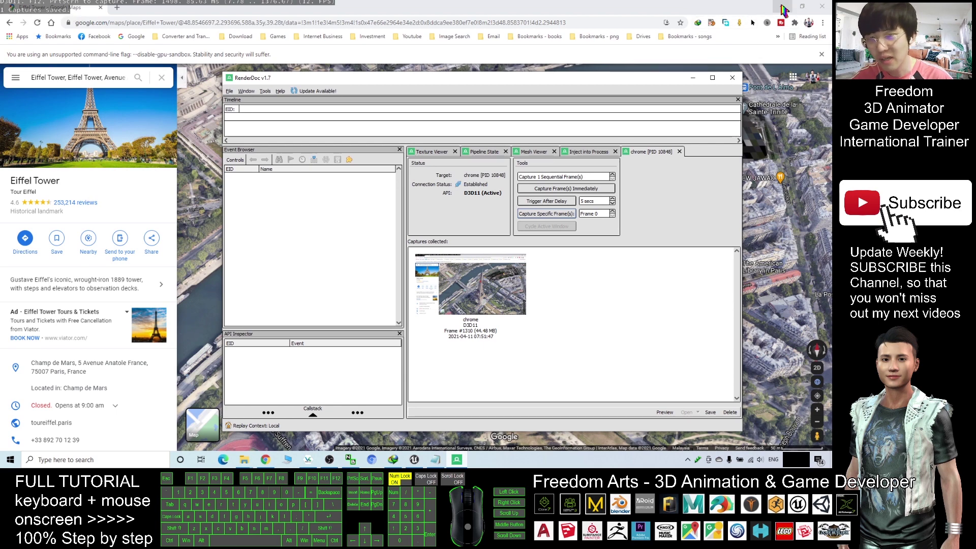
Step: Minimize Chrome, close the old file browser, and create an 'Eiffel Tower' folder on the desktop
{"action": "left_click", "coordinate": [782, 7]}
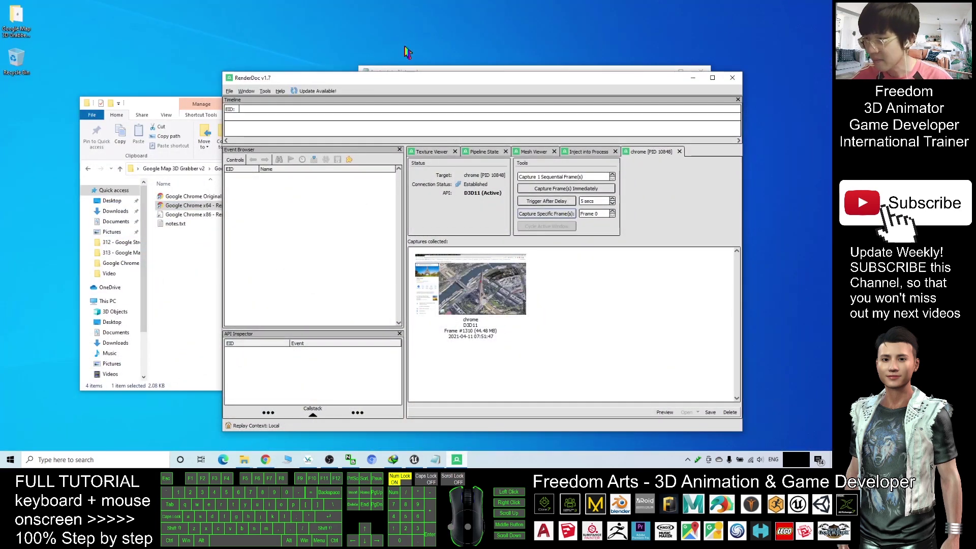
{"action": "left_click", "coordinate": [196, 102]}
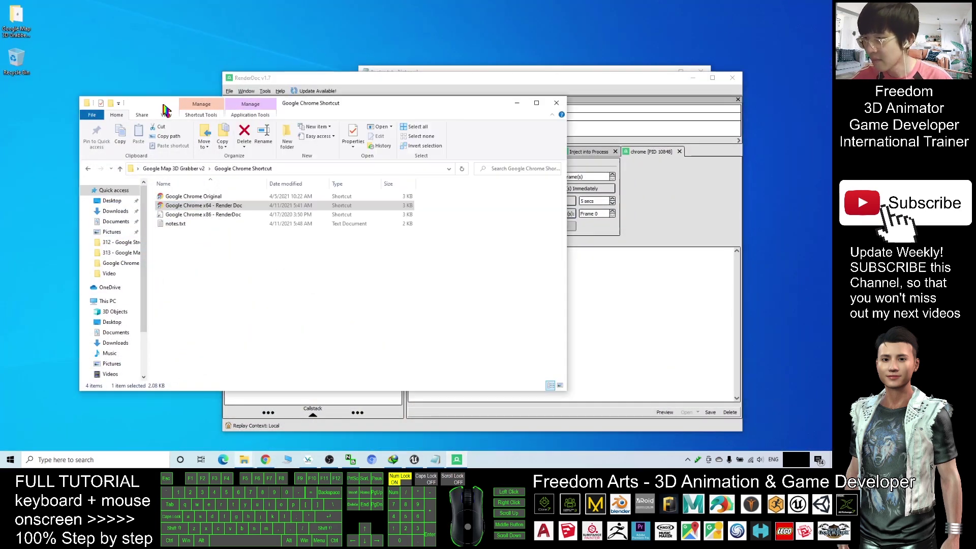
{"action": "left_click", "coordinate": [562, 100]}
{"action": "right_click", "coordinate": [37, 146]}
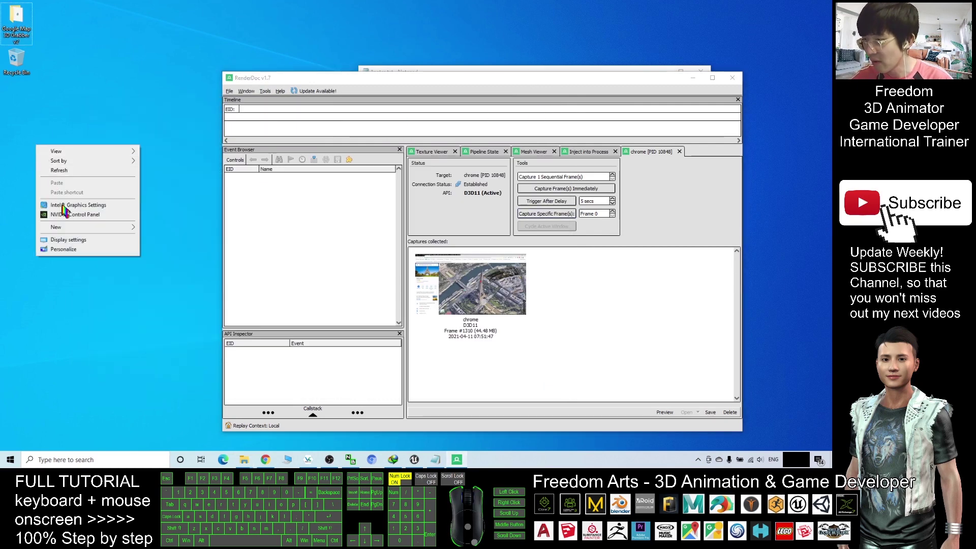
{"action": "mouse_move", "coordinate": [77, 232]}
{"action": "left_click", "coordinate": [161, 231]}
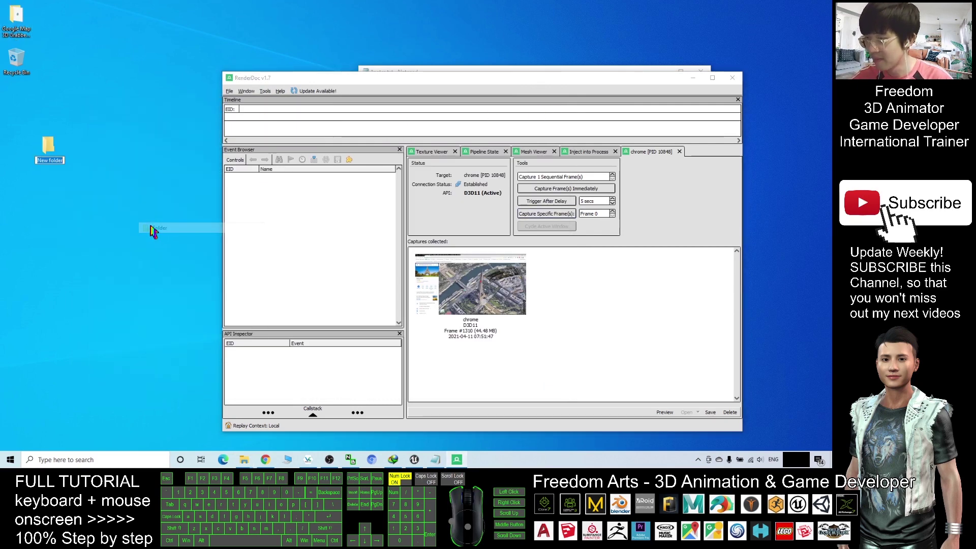
{"action": "type", "text": "Efffel Tower"}
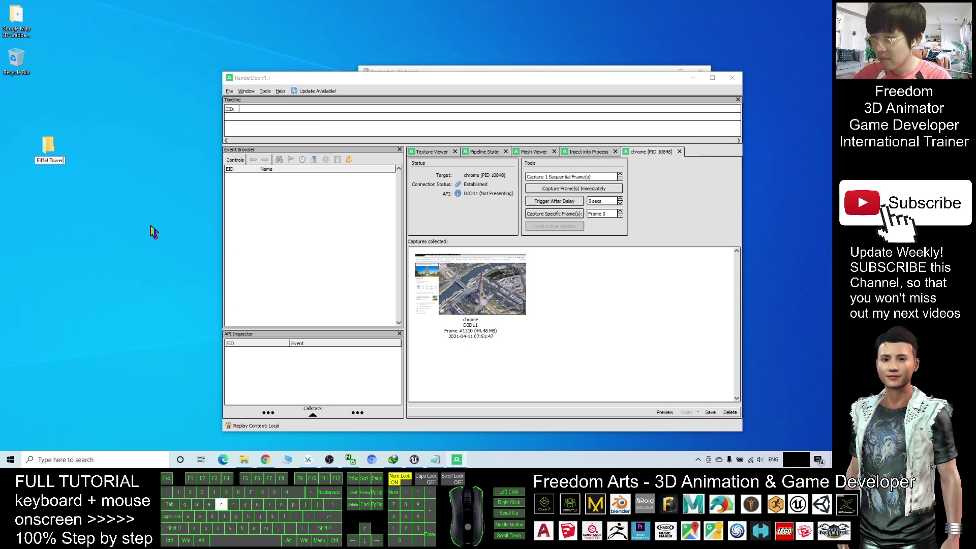
{"action": "key", "text": "Return"}
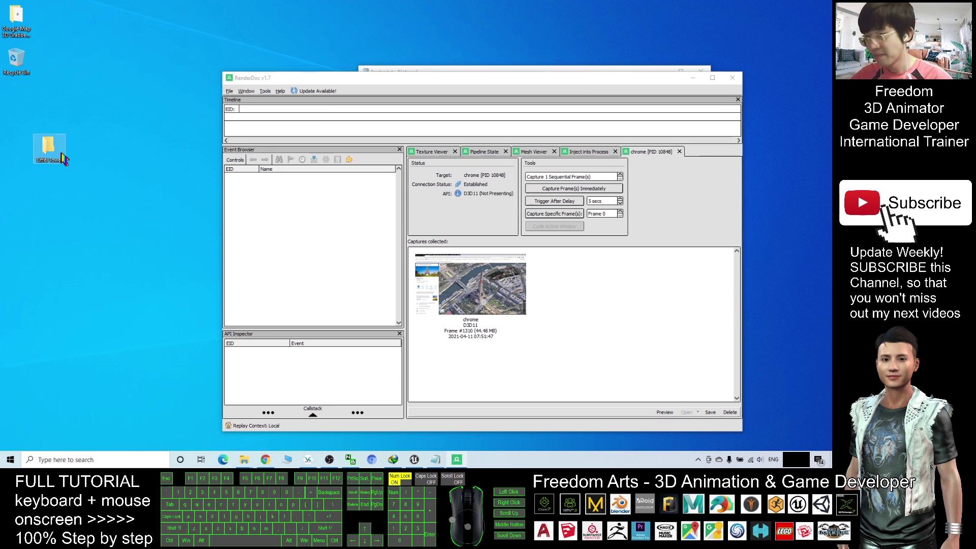
Step: Open the Eiffel Tower folder beside RenderDoc and select the captured Chrome frame
{"action": "double_click", "coordinate": [48, 147]}
{"action": "left_click_drag", "start_coordinate": [445, 107], "coordinate": [402, 105]}
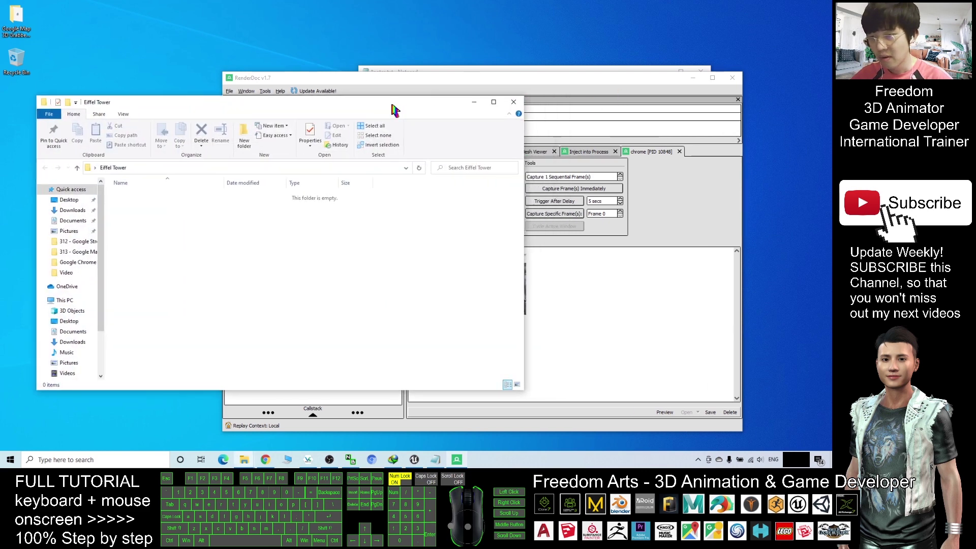
{"action": "left_click", "coordinate": [483, 79]}
{"action": "left_click_drag", "start_coordinate": [483, 79], "coordinate": [547, 69]}
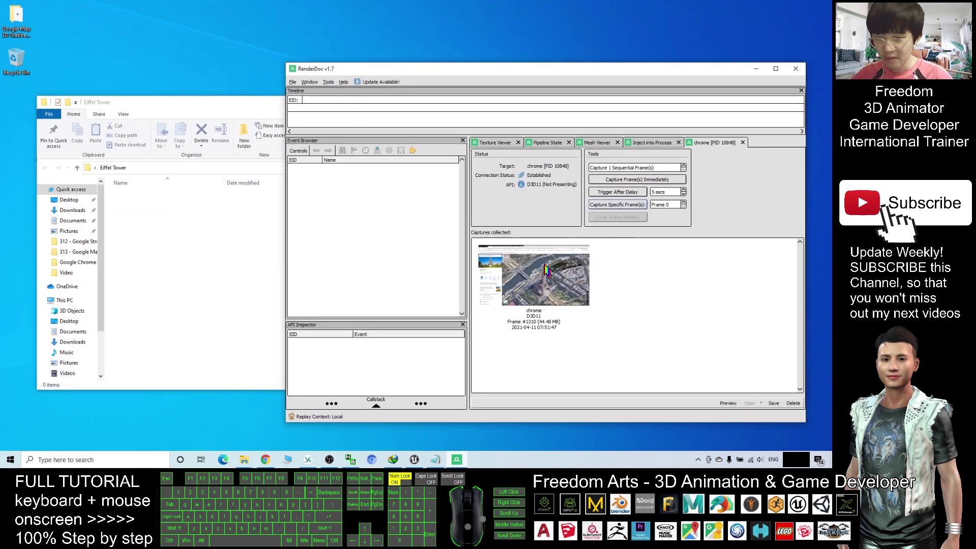
{"action": "left_click", "coordinate": [543, 277]}
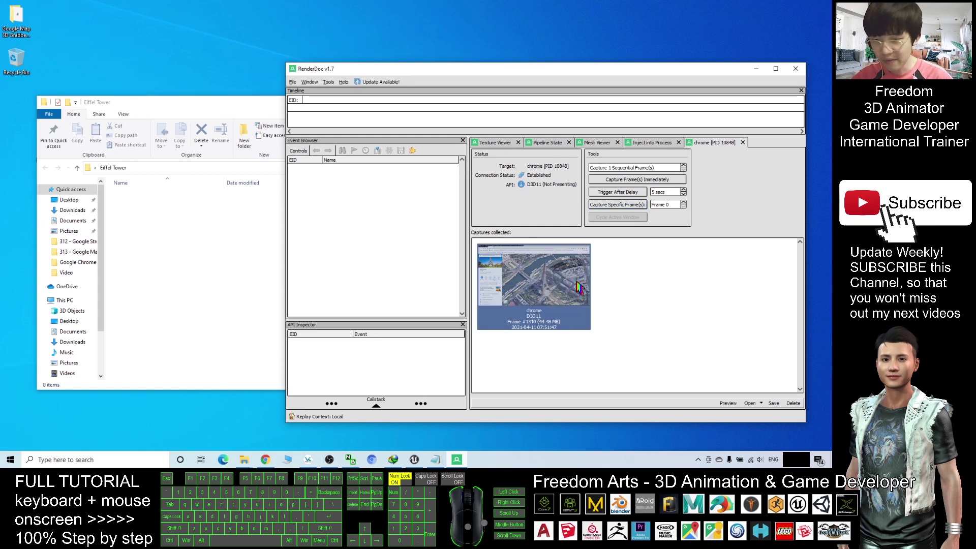
Step: Save the capture to the Desktop as EiffelTower and check the Eiffel Tower folder
{"action": "key", "text": "ctrl+s"}
{"action": "left_click", "coordinate": [325, 152]}
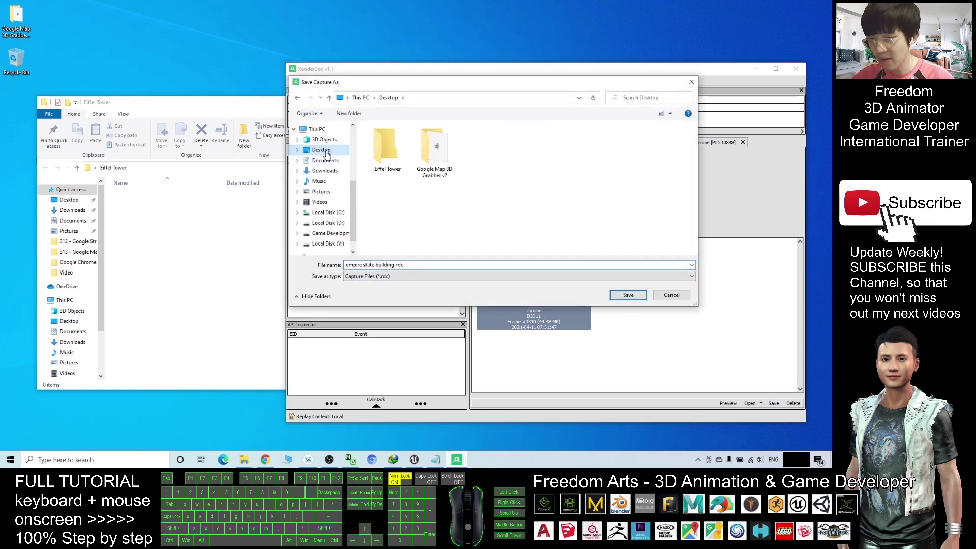
{"action": "triple_click", "coordinate": [375, 265]}
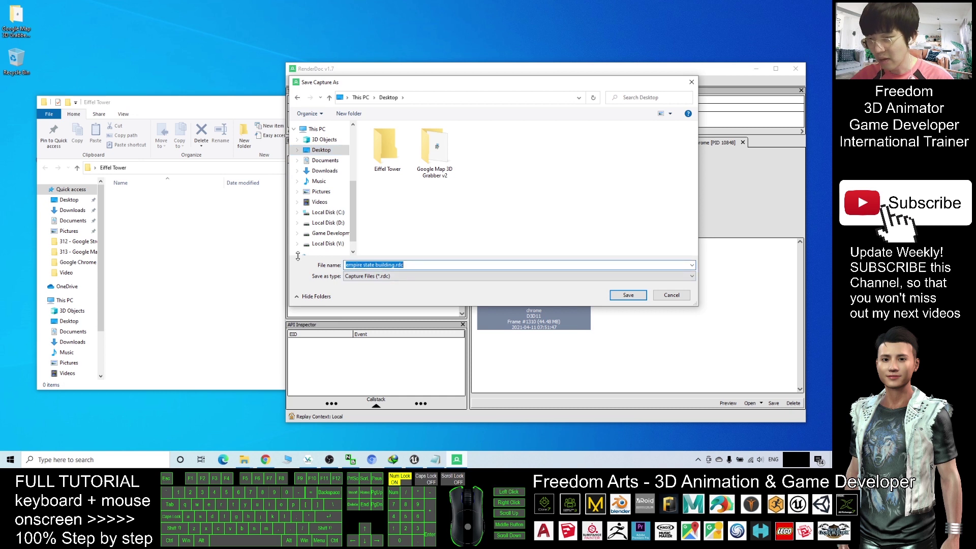
{"action": "type", "text": "EiffelTower01"}
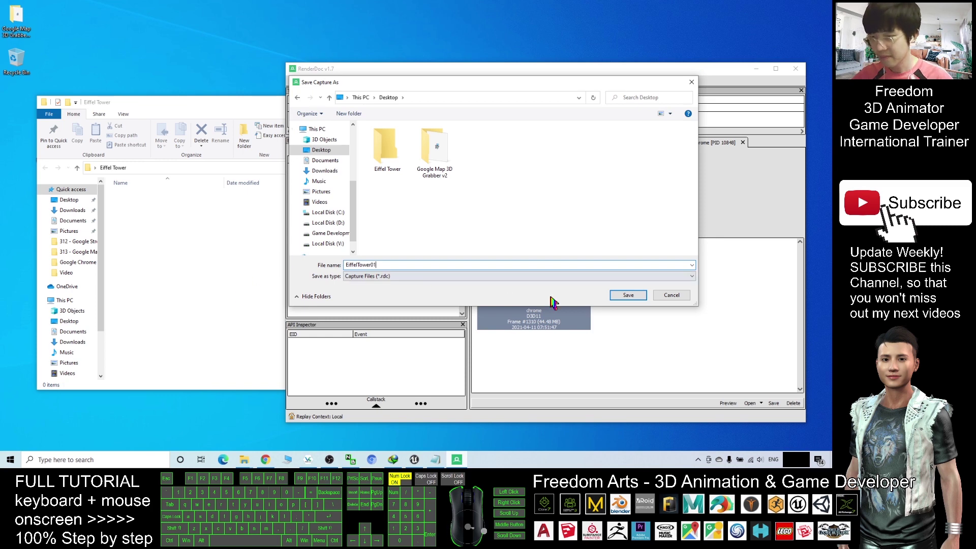
{"action": "left_click", "coordinate": [628, 296]}
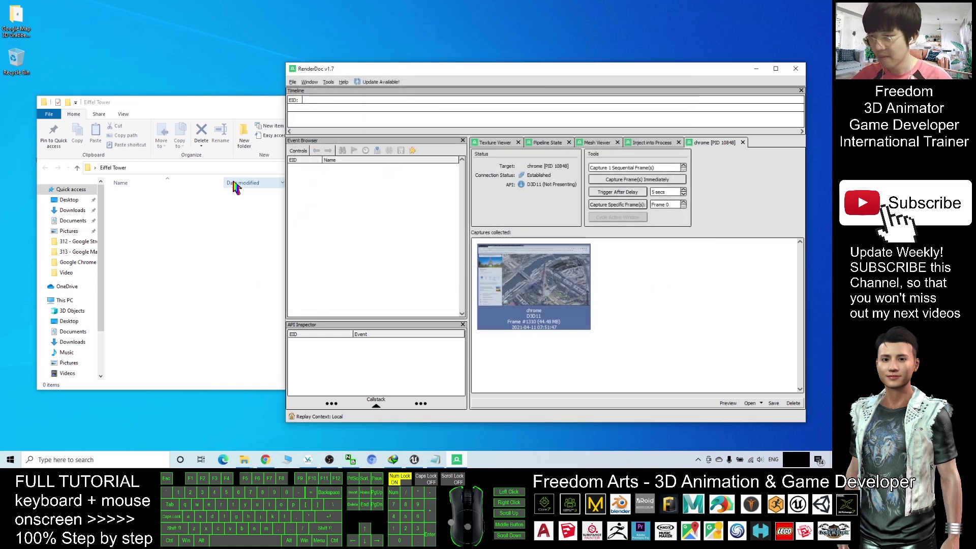
{"action": "left_click", "coordinate": [204, 249]}
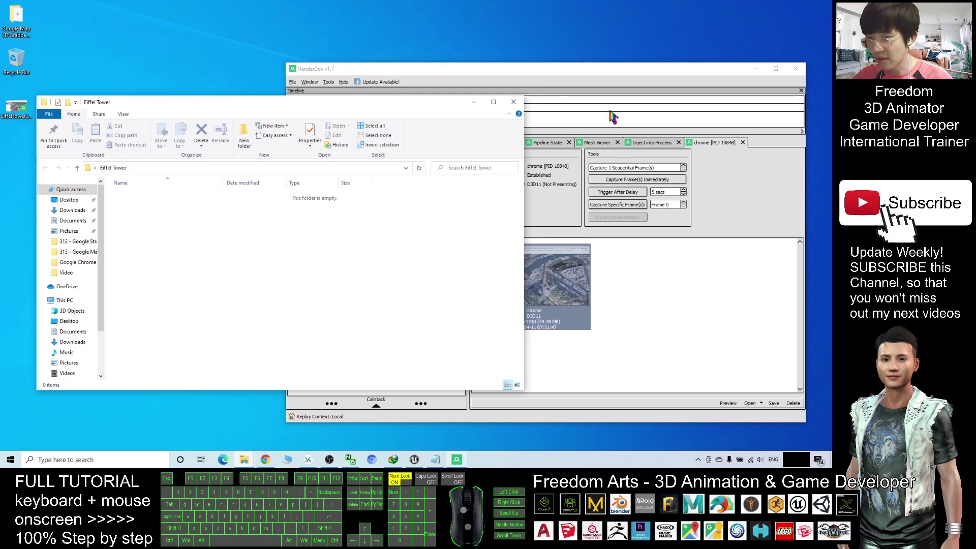
Step: Save the capture again as EiffelTower inside the Eiffel Tower folder
{"action": "left_click", "coordinate": [594, 82]}
{"action": "right_click", "coordinate": [516, 262]}
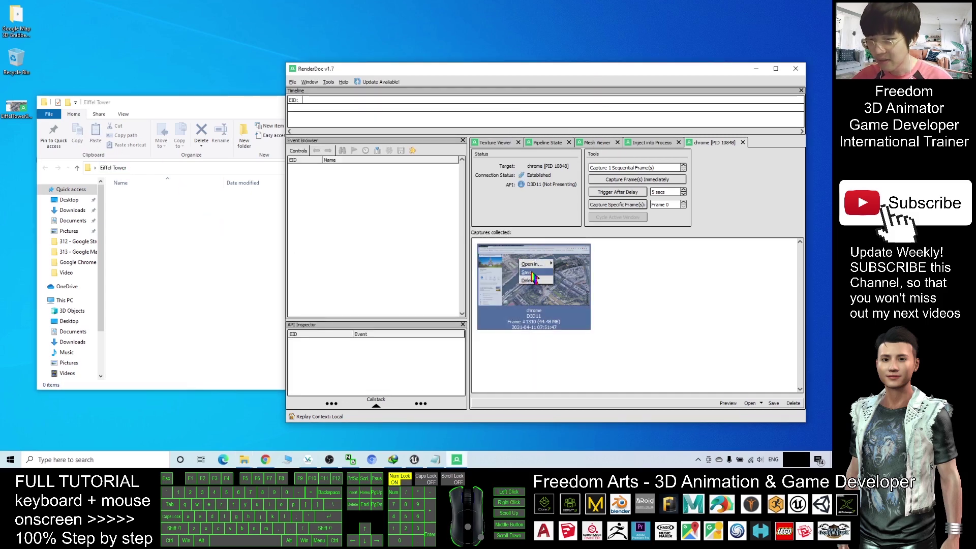
{"action": "left_click", "coordinate": [533, 274]}
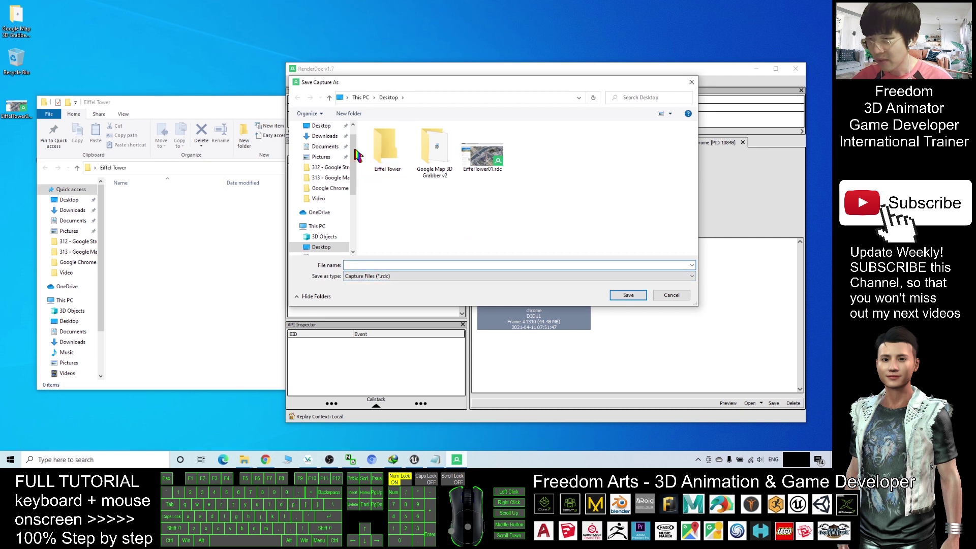
{"action": "left_click", "coordinate": [385, 152]}
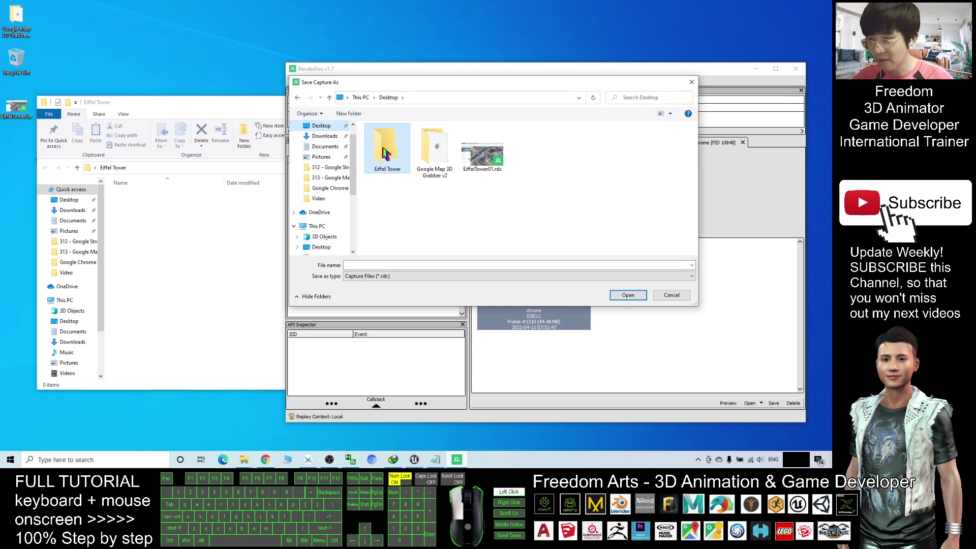
{"action": "double_click", "coordinate": [385, 153]}
{"action": "left_click", "coordinate": [377, 265]}
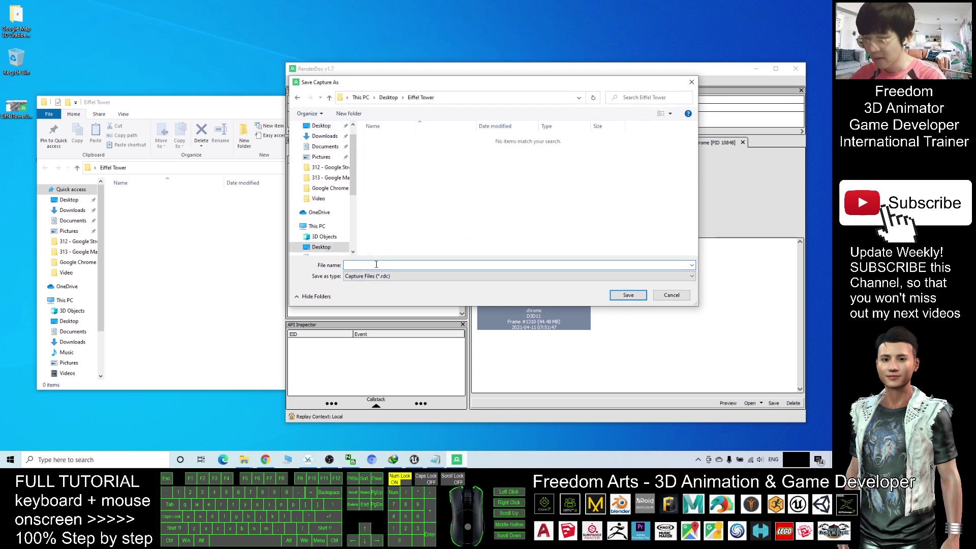
{"action": "type", "text": "eiffel"}
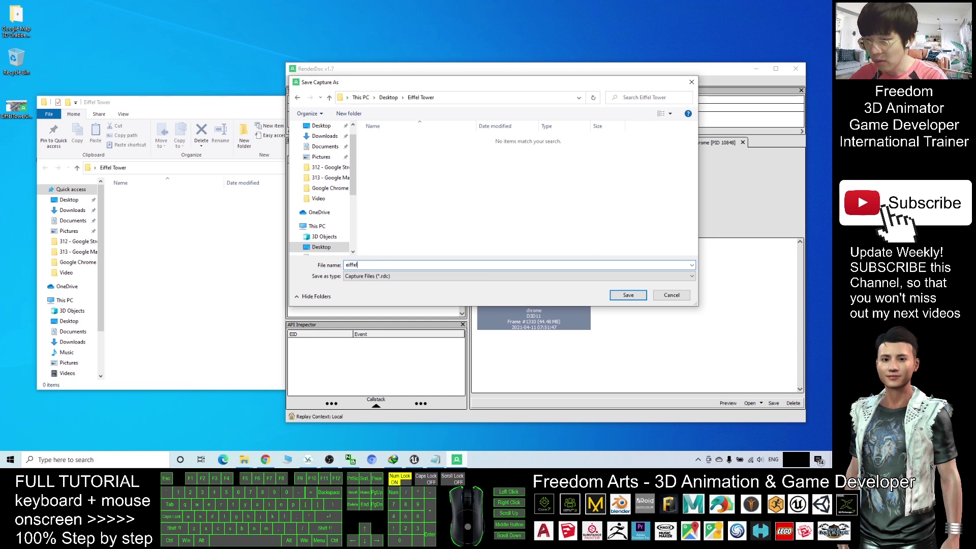
{"action": "type", "text": "Tower"}
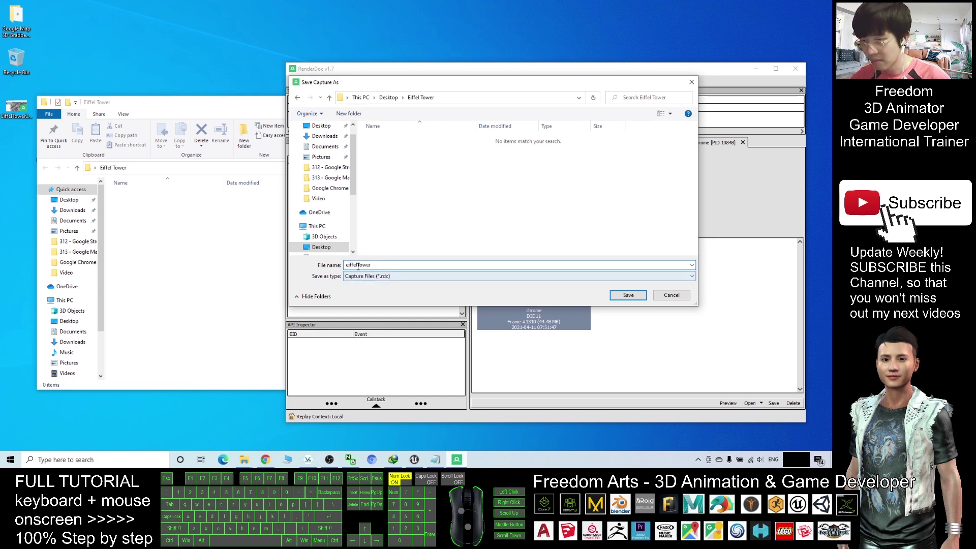
{"action": "left_click_drag", "start_coordinate": [349, 265], "coordinate": [345, 265]}
{"action": "type", "text": "E"}
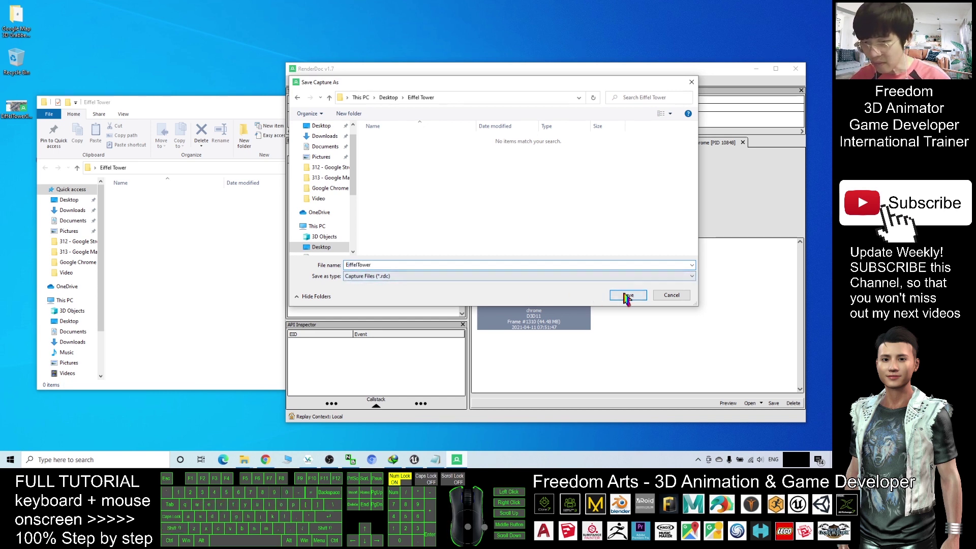
{"action": "left_click", "coordinate": [628, 295]}
Step: Delete the stray EiffelTower01.rdc from the desktop and empty the Recycle Bin
{"action": "left_click", "coordinate": [134, 201]}
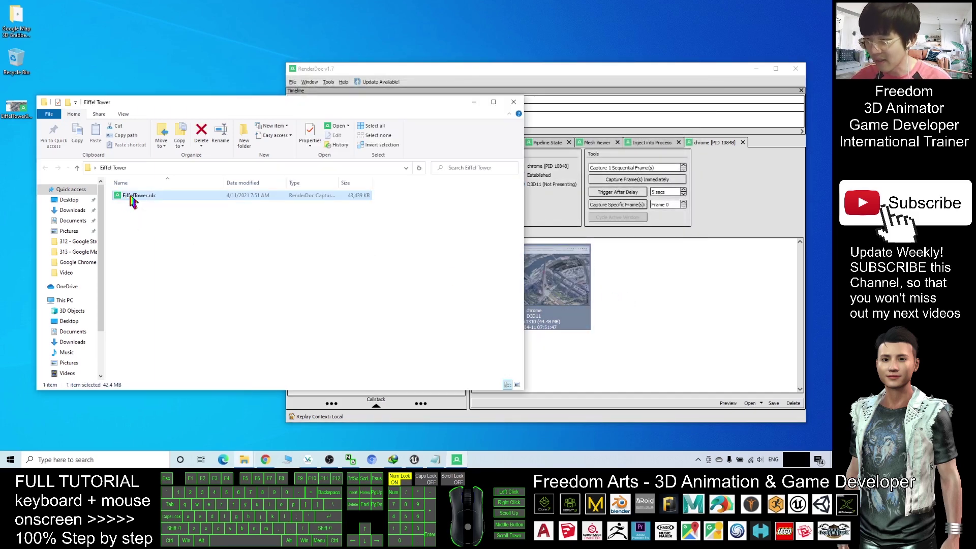
{"action": "left_click", "coordinate": [15, 109]}
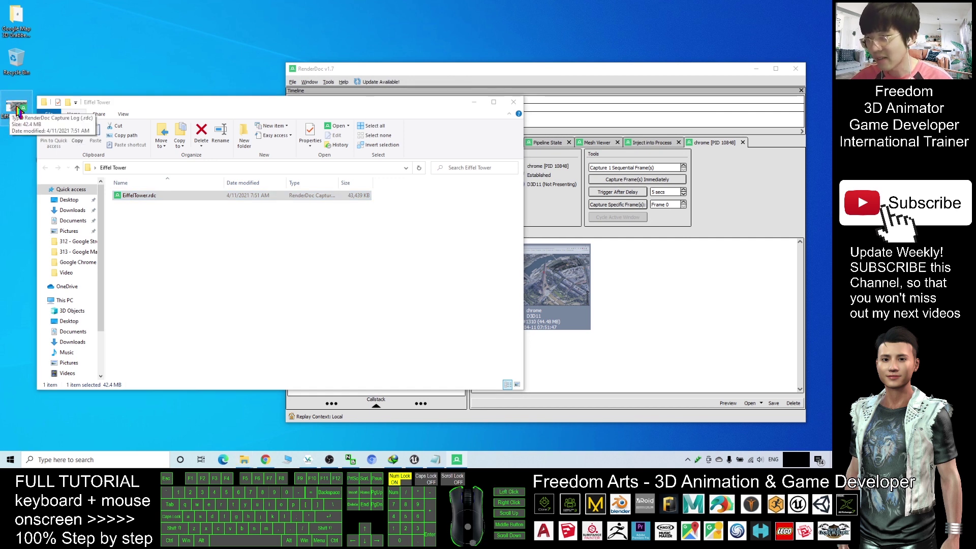
{"action": "left_click_drag", "start_coordinate": [17, 112], "coordinate": [15, 64]}
{"action": "right_click", "coordinate": [15, 60]}
{"action": "left_click", "coordinate": [51, 70]}
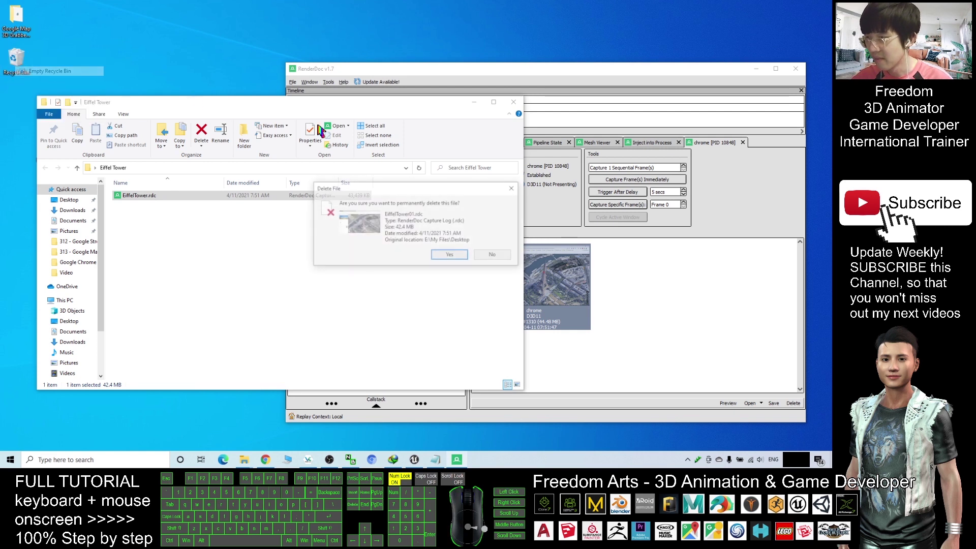
{"action": "left_click", "coordinate": [449, 255]}
Step: Minimize RenderDoc and open the Google Map 3D Grabber v2 folder
{"action": "left_click", "coordinate": [268, 253]}
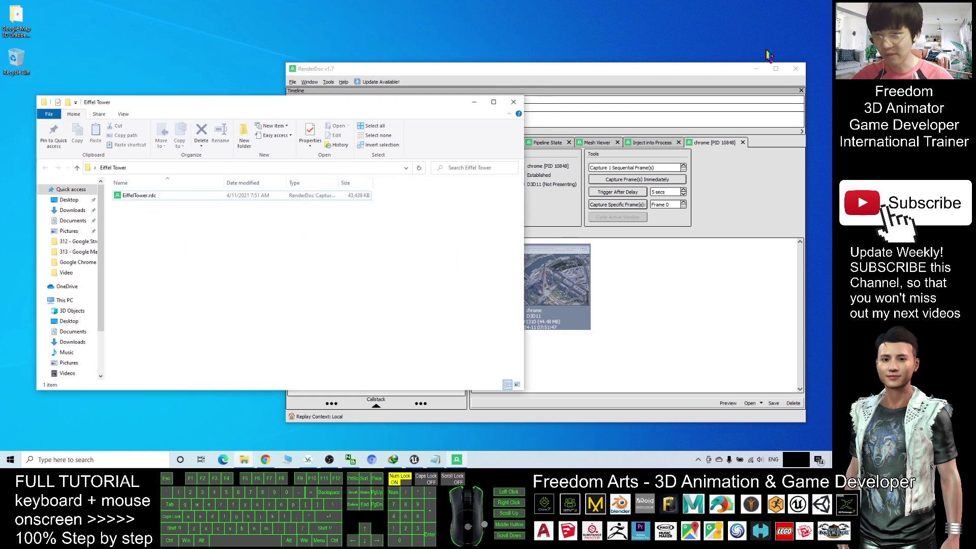
{"action": "left_click", "coordinate": [757, 69]}
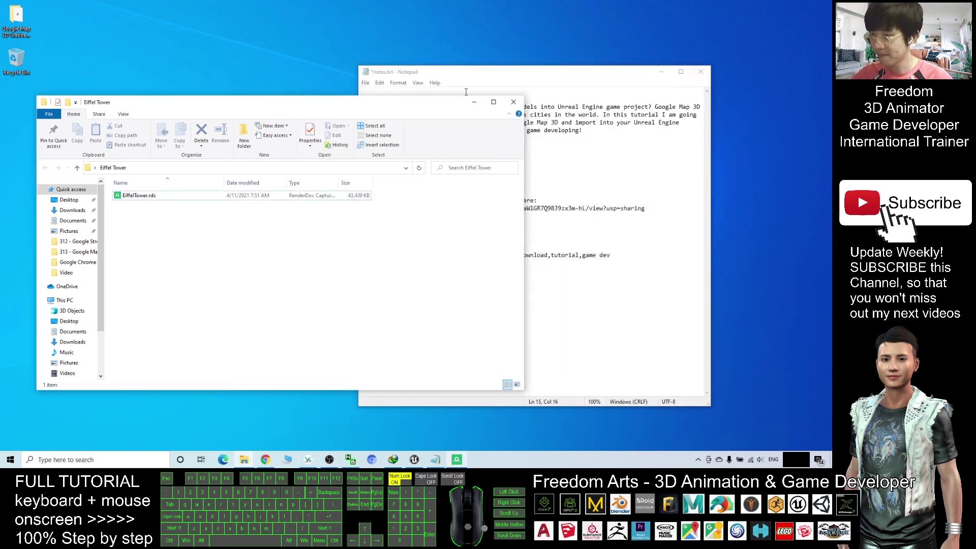
{"action": "left_click", "coordinate": [529, 79]}
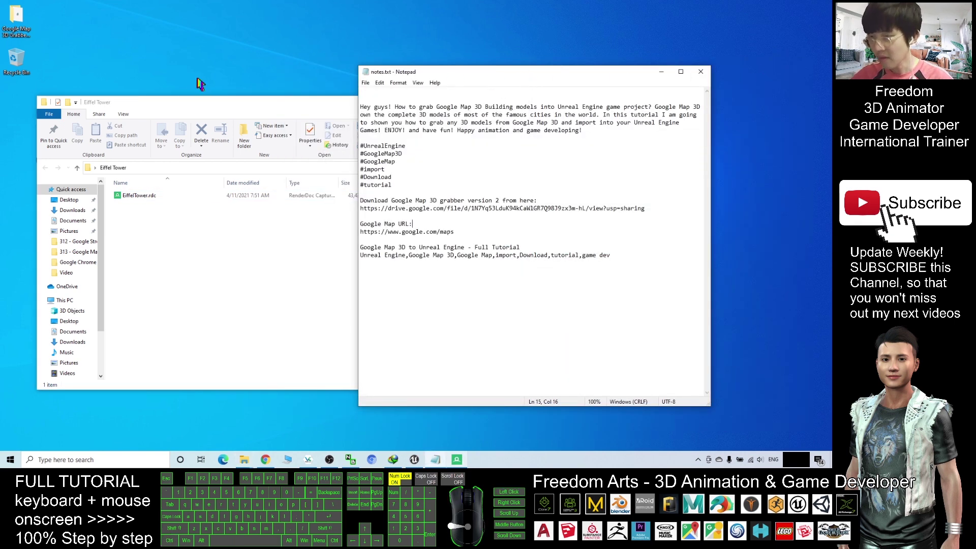
{"action": "left_click", "coordinate": [22, 18]}
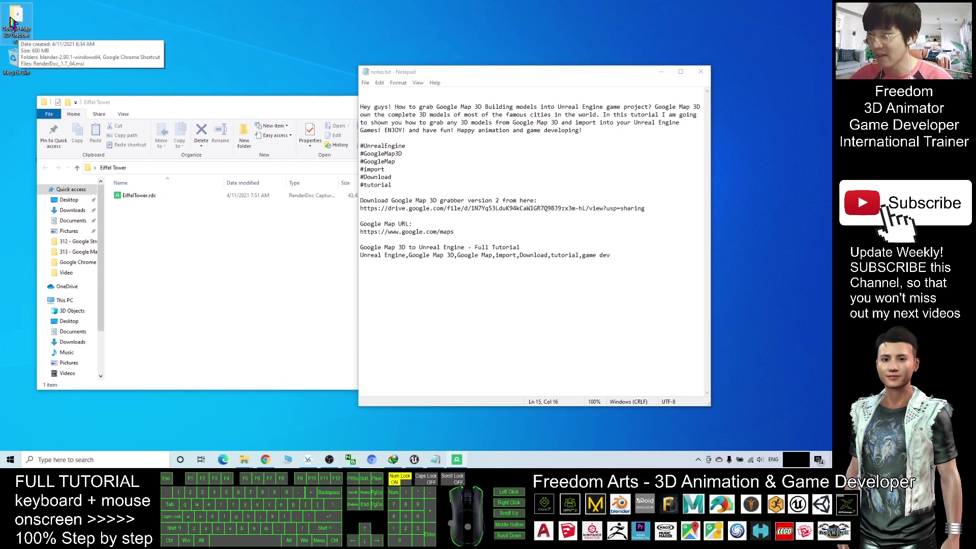
{"action": "left_click", "coordinate": [20, 22]}
{"action": "double_click", "coordinate": [19, 21]}
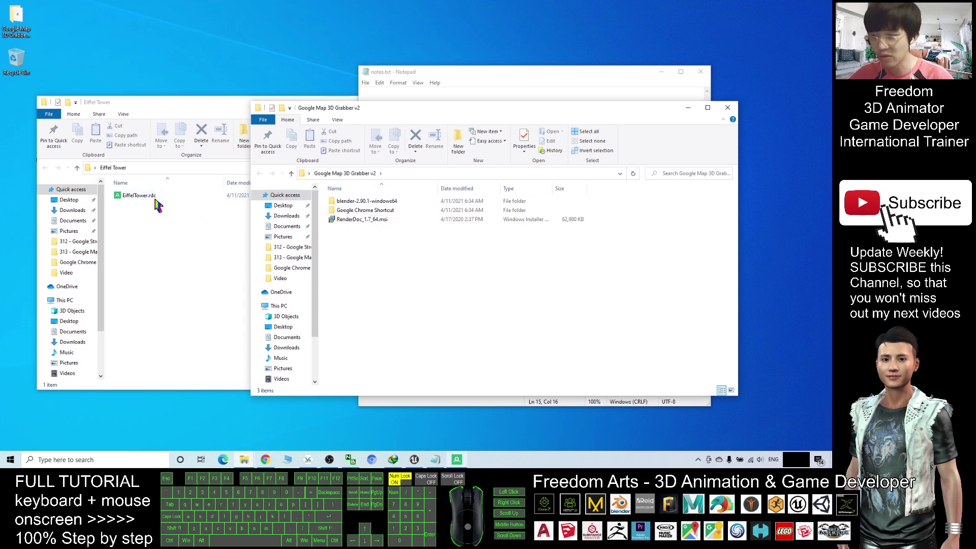
Step: Go into blender-2.90.1-windows64 and launch blender.exe
{"action": "double_click", "coordinate": [374, 203]}
{"action": "left_click", "coordinate": [365, 206]}
{"action": "double_click", "coordinate": [365, 202]}
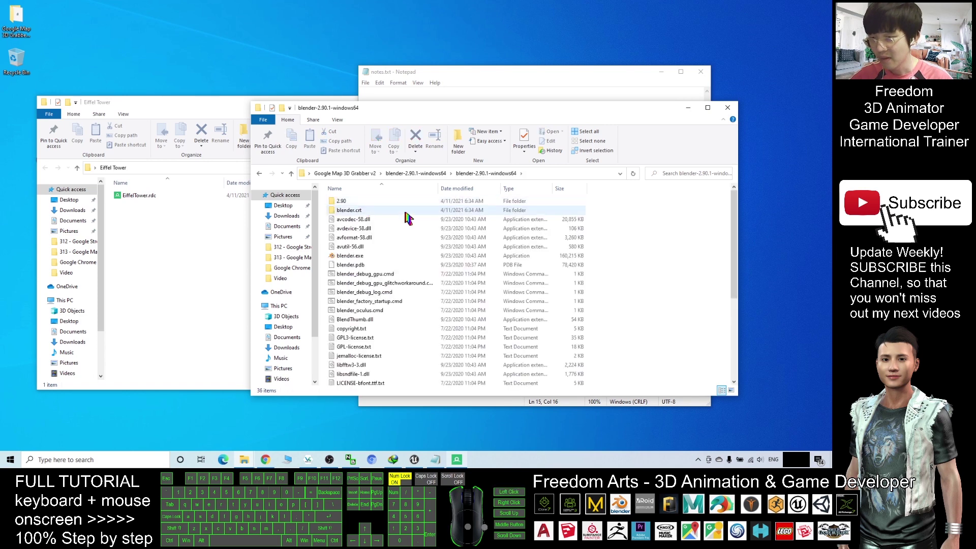
{"action": "left_click", "coordinate": [355, 256]}
{"action": "double_click", "coordinate": [356, 257]}
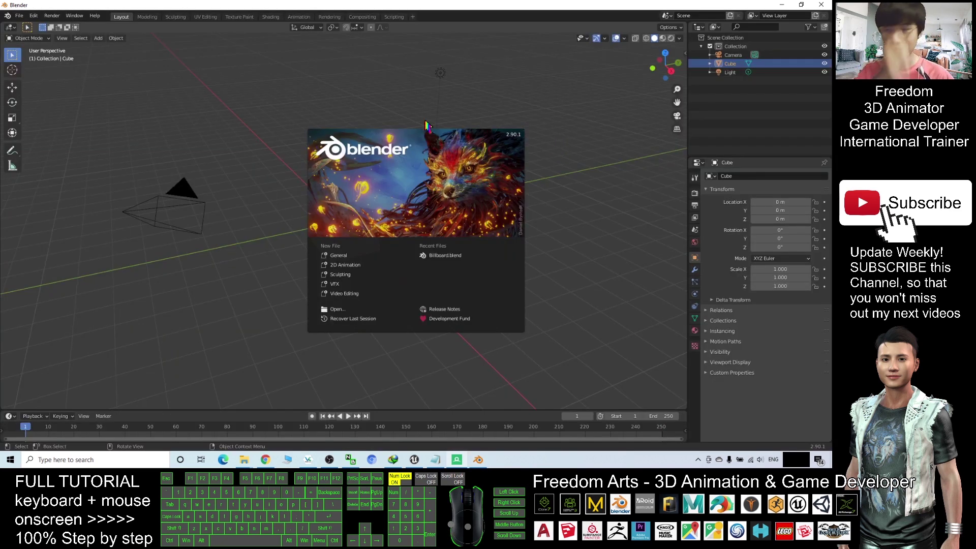
Step: Dismiss the splash screen, box-select the default camera, cube and light, and delete them
{"action": "left_click", "coordinate": [193, 77]}
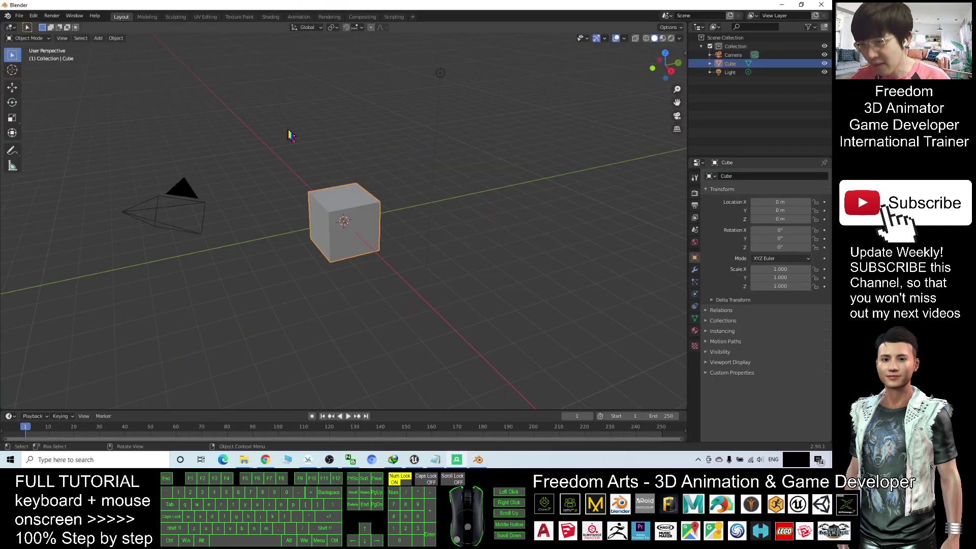
{"action": "left_click", "coordinate": [115, 143]}
{"action": "left_click_drag", "start_coordinate": [101, 135], "coordinate": [585, 313]}
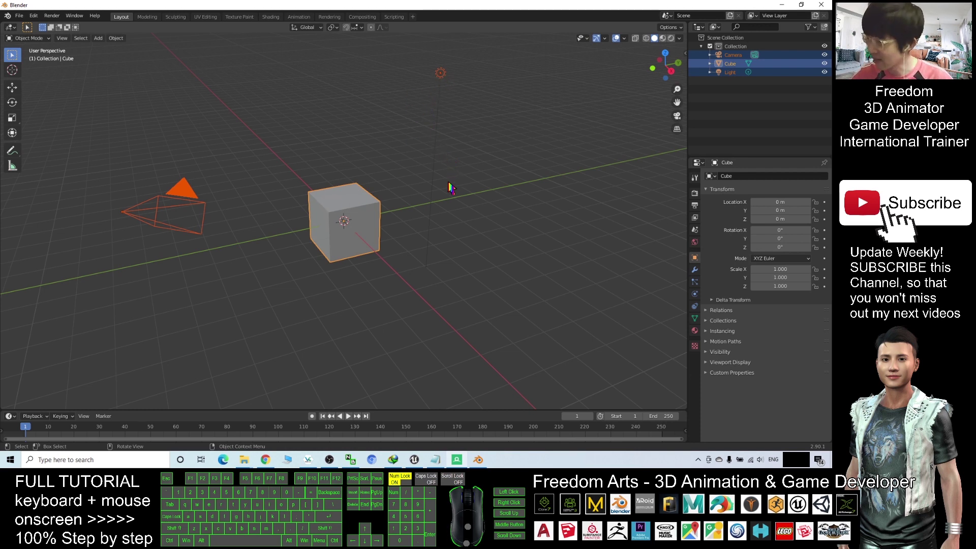
{"action": "key", "text": "Delete"}
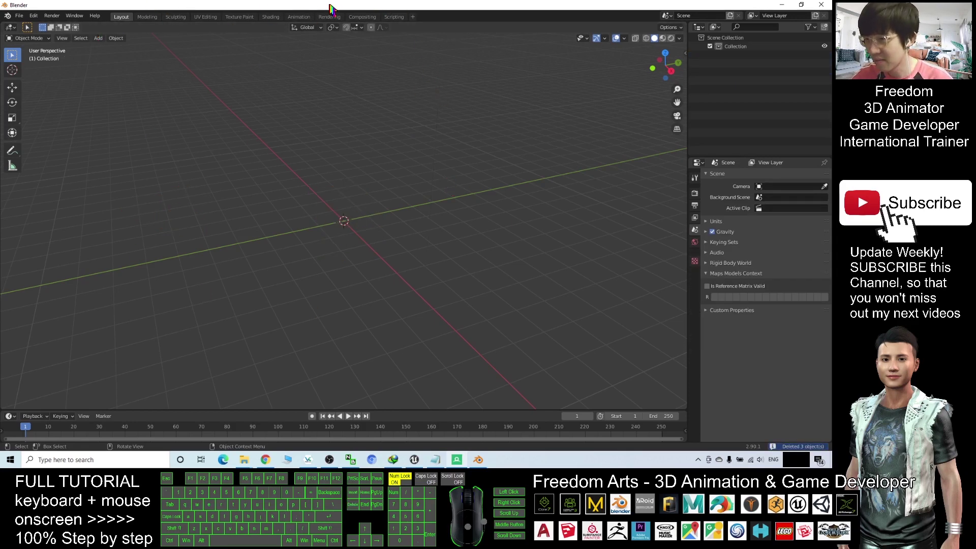
Step: Open Preferences and show the Add-ons list
{"action": "left_click", "coordinate": [33, 16]}
{"action": "left_click", "coordinate": [54, 139]}
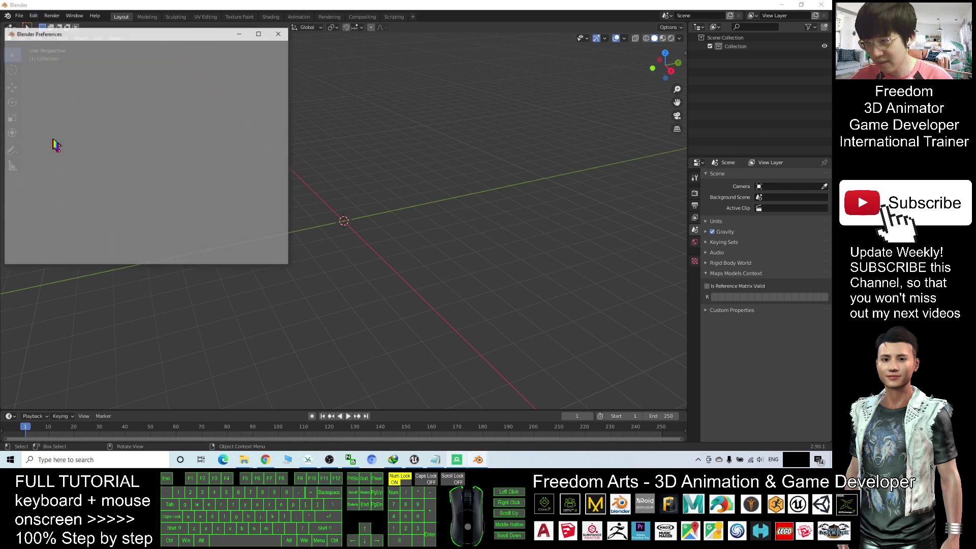
{"action": "left_click_drag", "start_coordinate": [109, 33], "coordinate": [253, 60]}
{"action": "left_click", "coordinate": [161, 146]}
Step: Search 'map', toggle Import-Export: Maps Models Importer off and back on, and close Preferences
{"action": "left_click", "coordinate": [373, 85]}
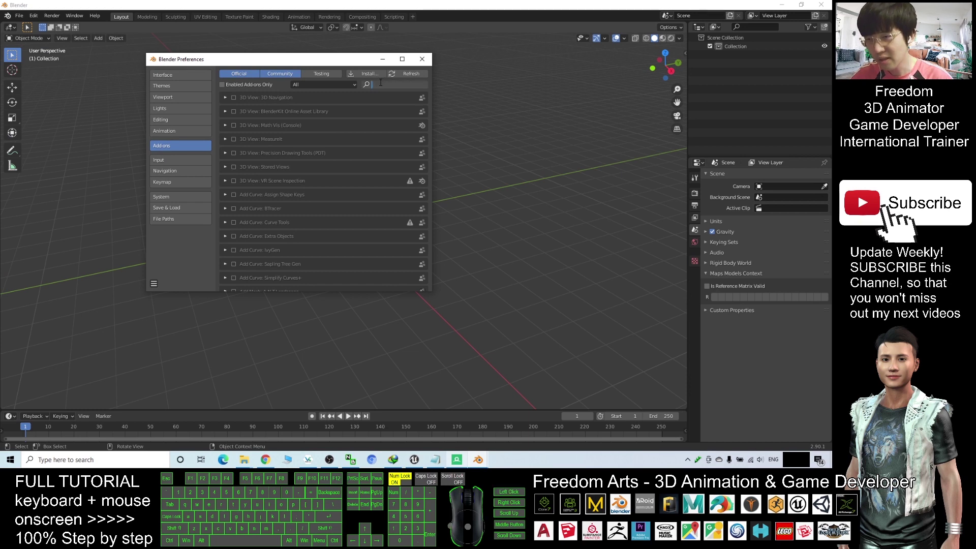
{"action": "left_click", "coordinate": [373, 85]}
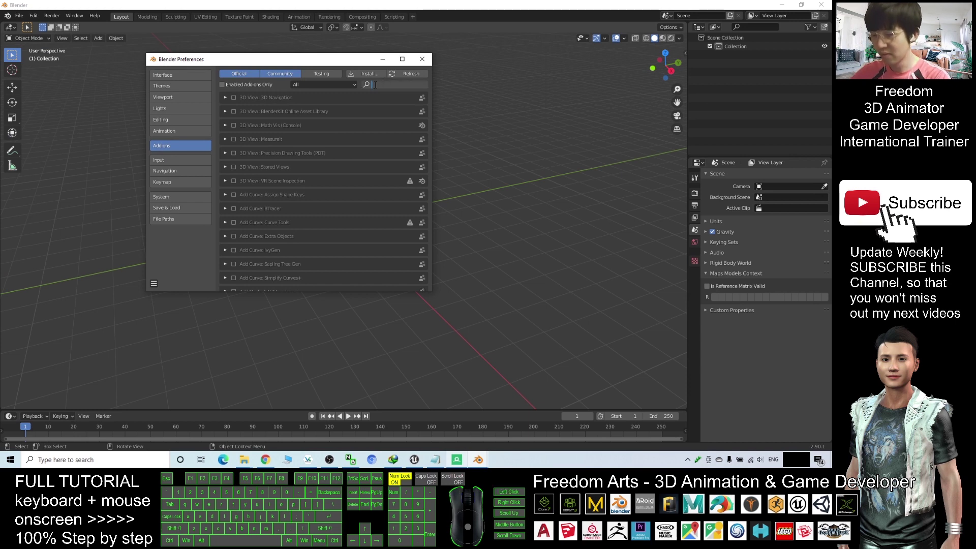
{"action": "type", "text": "map"}
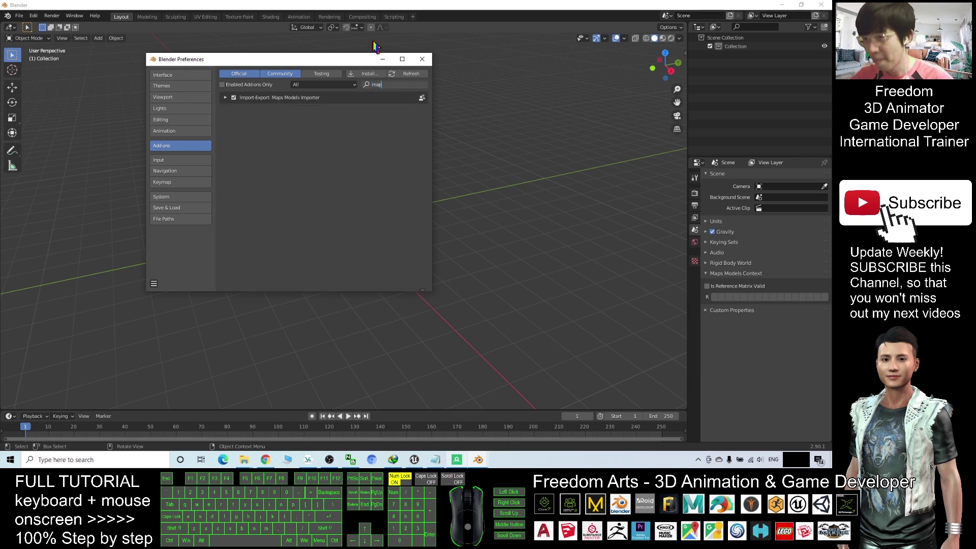
{"action": "left_click", "coordinate": [287, 100]}
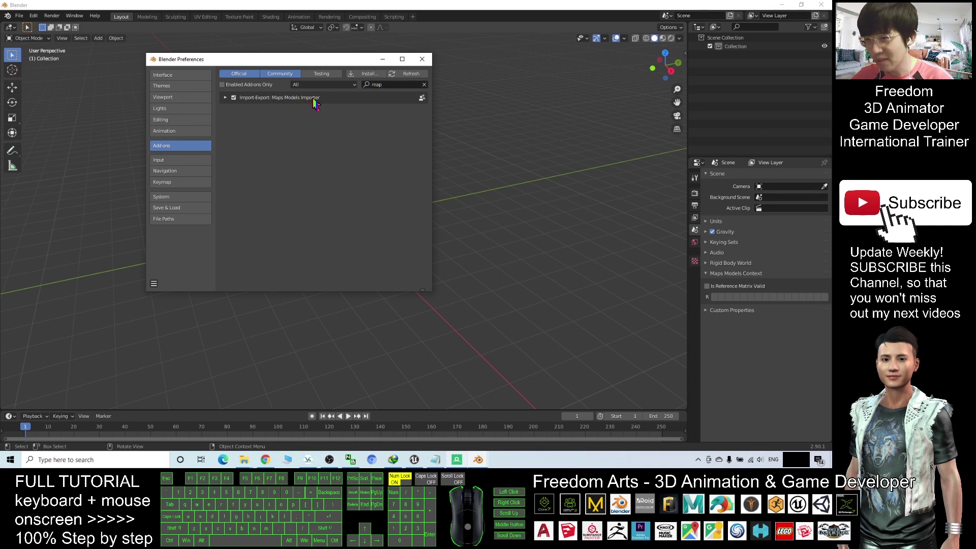
{"action": "left_click", "coordinate": [234, 98]}
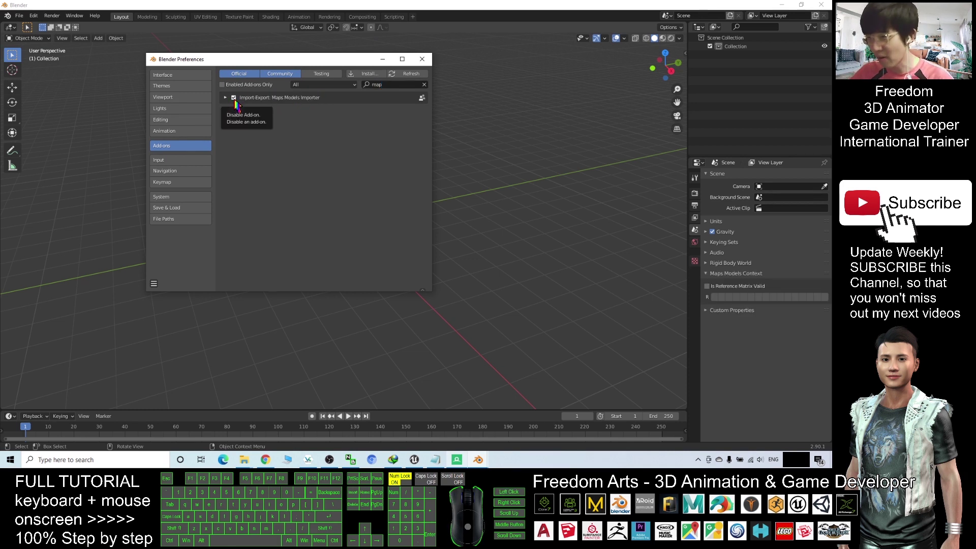
{"action": "left_click", "coordinate": [235, 101]}
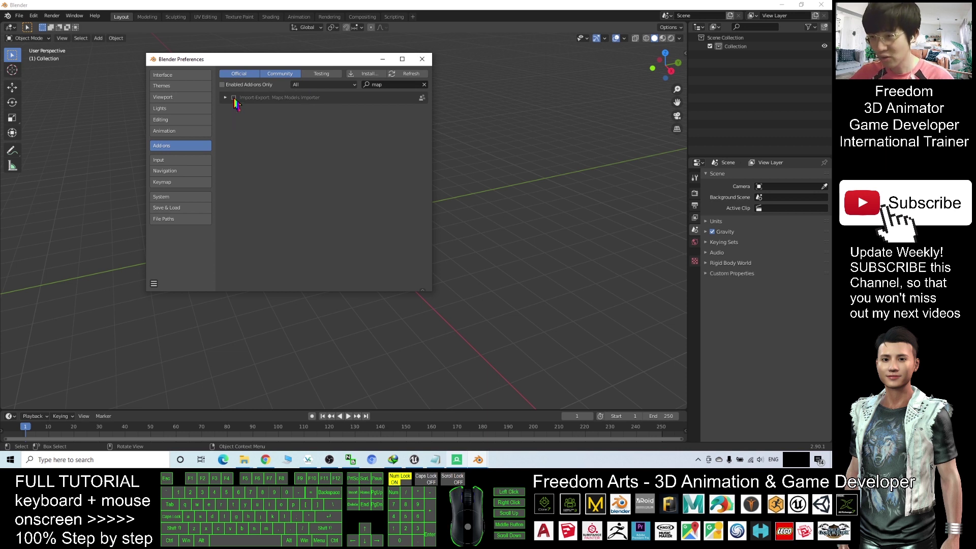
{"action": "left_click", "coordinate": [234, 98]}
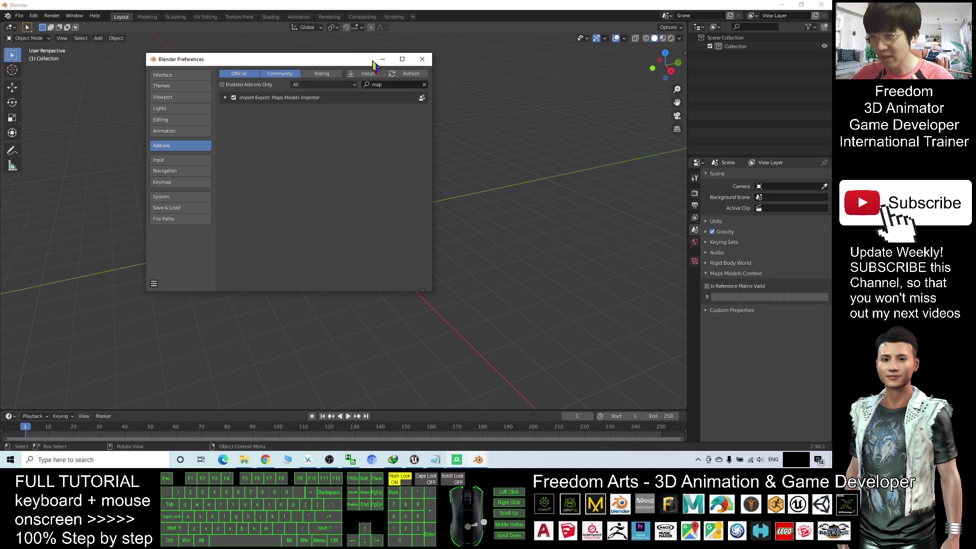
{"action": "left_click", "coordinate": [422, 59]}
Step: Resize and move Blender aside to check Explorer's Eiffel Tower folder path
{"action": "left_click", "coordinate": [19, 16]}
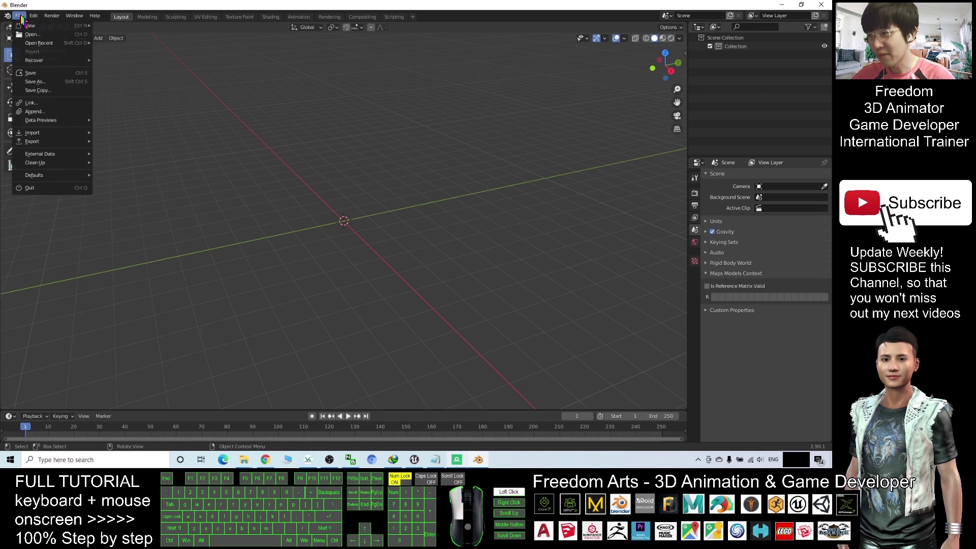
{"action": "mouse_move", "coordinate": [60, 134]}
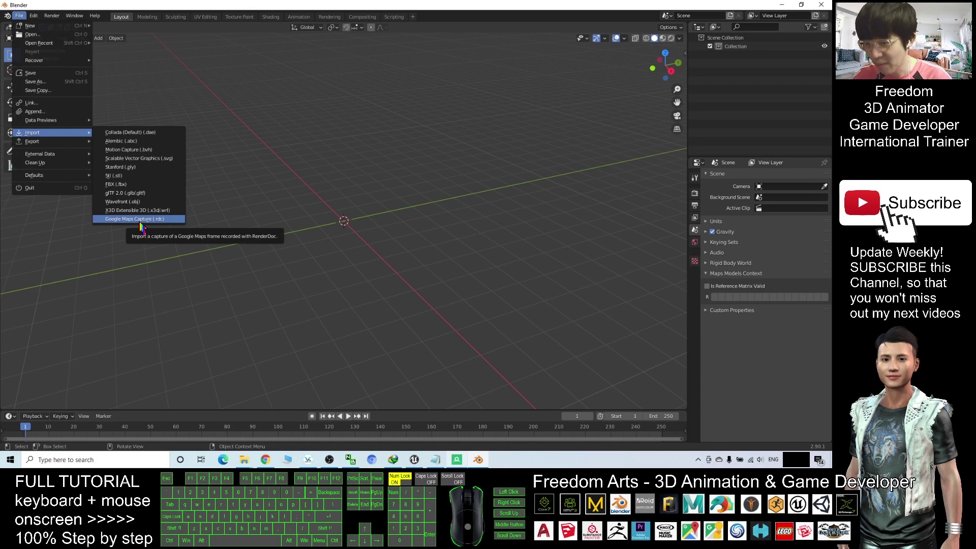
{"action": "key", "text": "Escape"}
{"action": "left_click_drag", "start_coordinate": [585, 5], "coordinate": [663, 37]}
{"action": "left_click", "coordinate": [152, 253]}
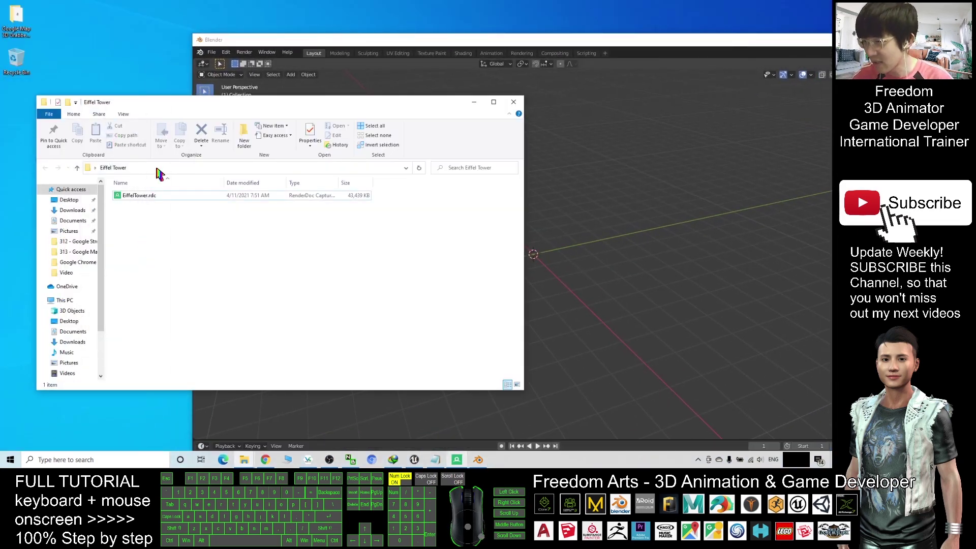
{"action": "left_click", "coordinate": [117, 169]}
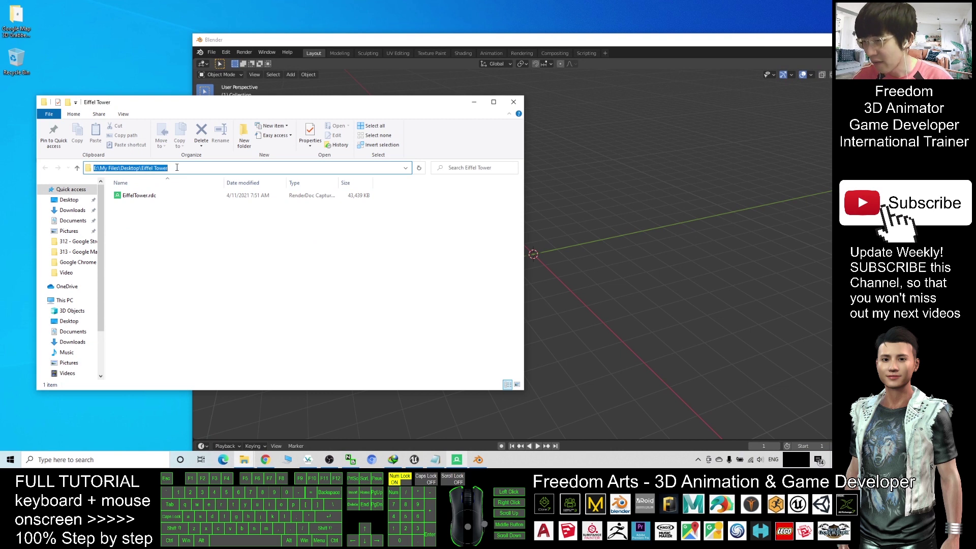
{"action": "left_click", "coordinate": [497, 41]}
Step: Import EiffelTower.rdc from Desktop > Eiffel Tower via File > Import > Google Maps Capture
{"action": "left_click", "coordinate": [211, 52]}
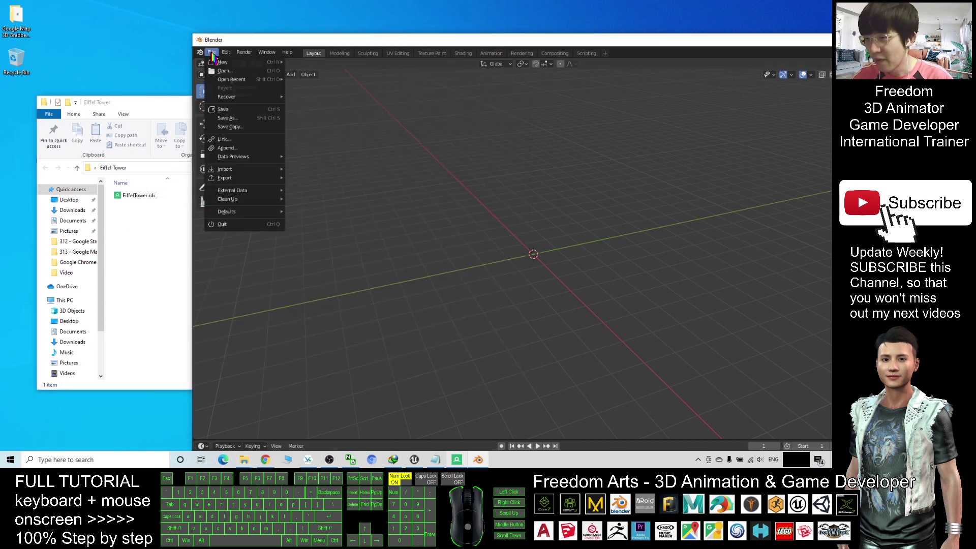
{"action": "mouse_move", "coordinate": [254, 171]}
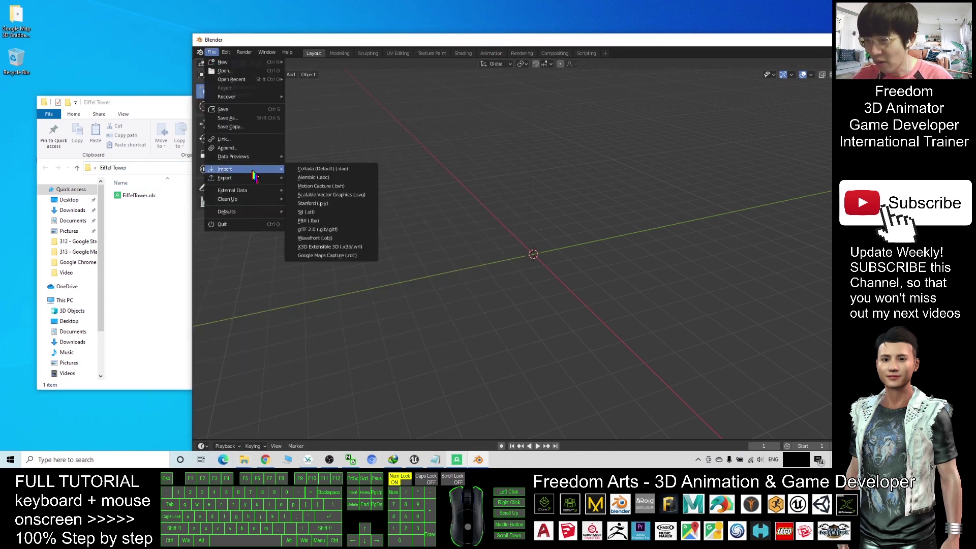
{"action": "left_click", "coordinate": [326, 261]}
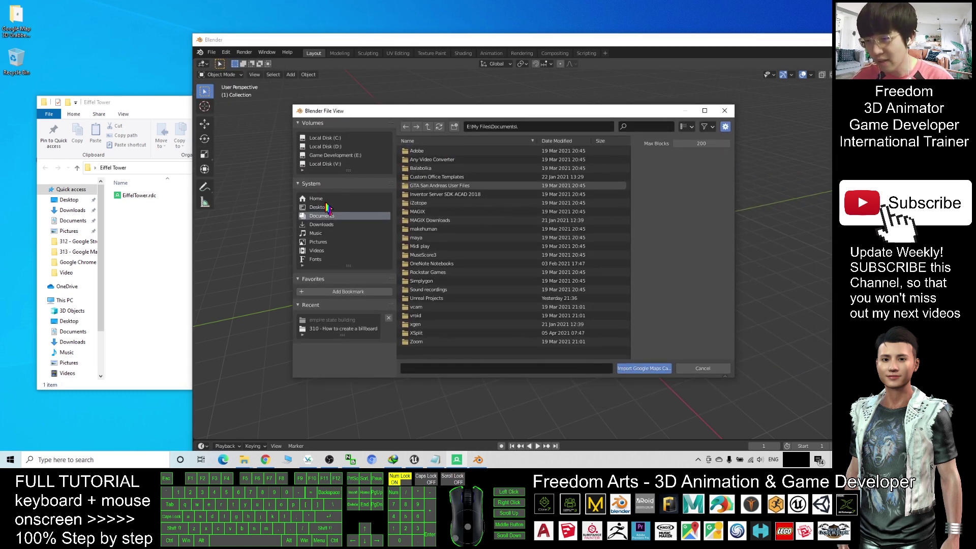
{"action": "left_click", "coordinate": [319, 207]}
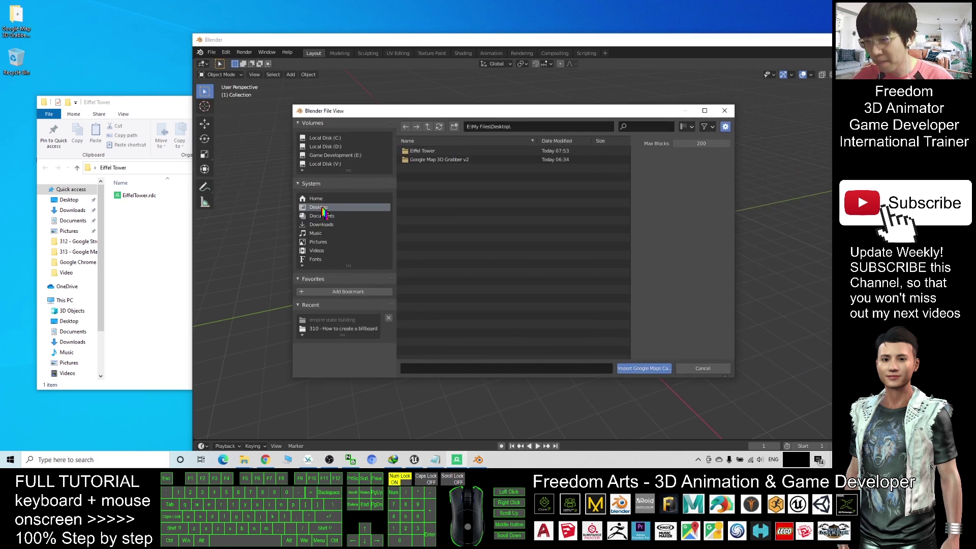
{"action": "double_click", "coordinate": [422, 151]}
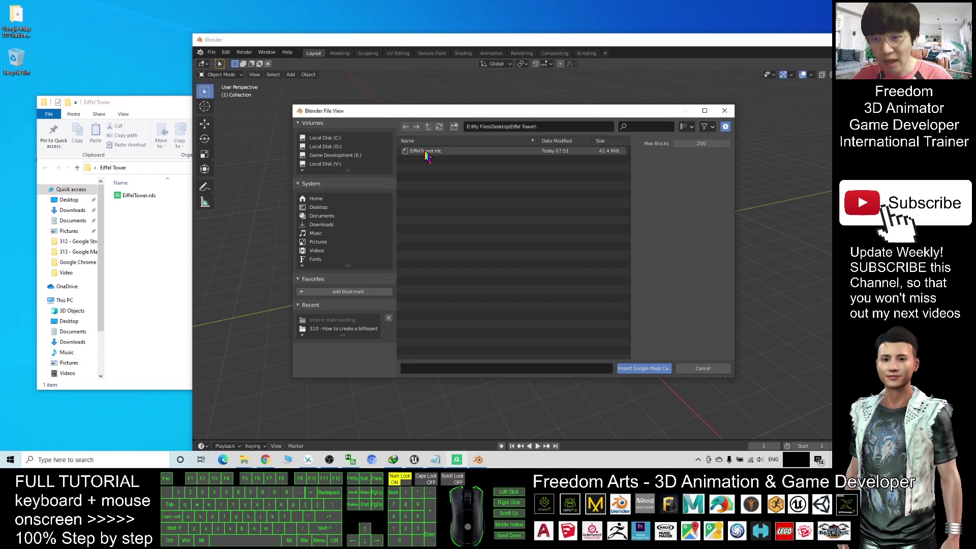
{"action": "double_click", "coordinate": [426, 151]}
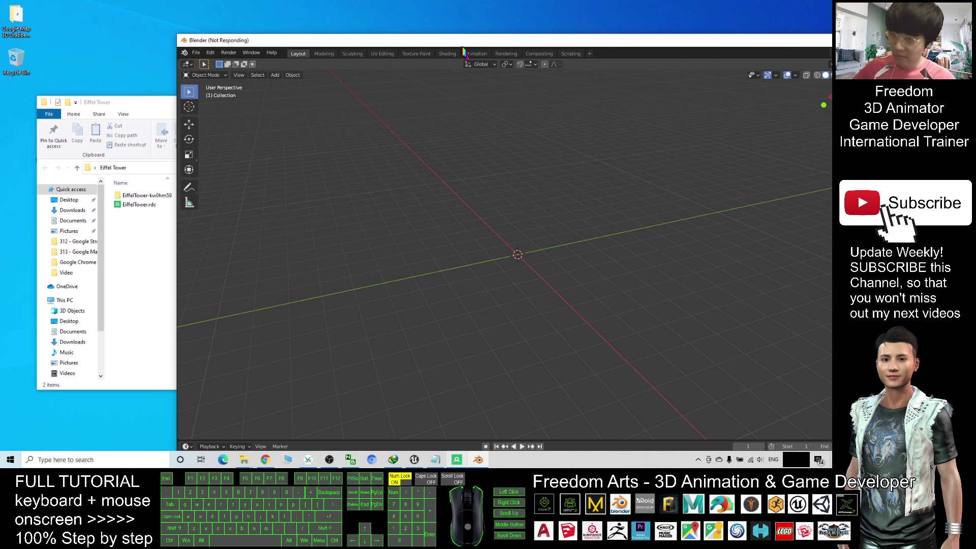
Step: Wait for the EiffelTower.rdc import to finish while nudging the Blender window slightly left
{"action": "left_click_drag", "start_coordinate": [464, 46], "coordinate": [435, 39]}
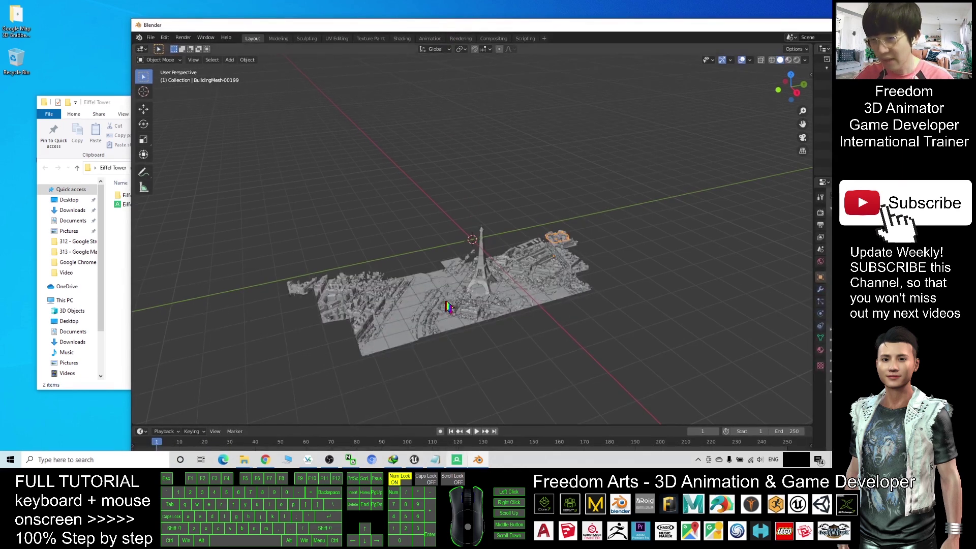
Step: Maximize Blender and view the imported city with its textures shown
{"action": "double_click", "coordinate": [614, 24]}
{"action": "scroll", "coordinate": [406, 311], "scroll_direction": "up", "scroll_amount": 4}
{"action": "scroll", "coordinate": [407, 311], "scroll_direction": "down", "scroll_amount": 2}
{"action": "middle_click_drag", "start_coordinate": [407, 311], "coordinate": [438, 330]}
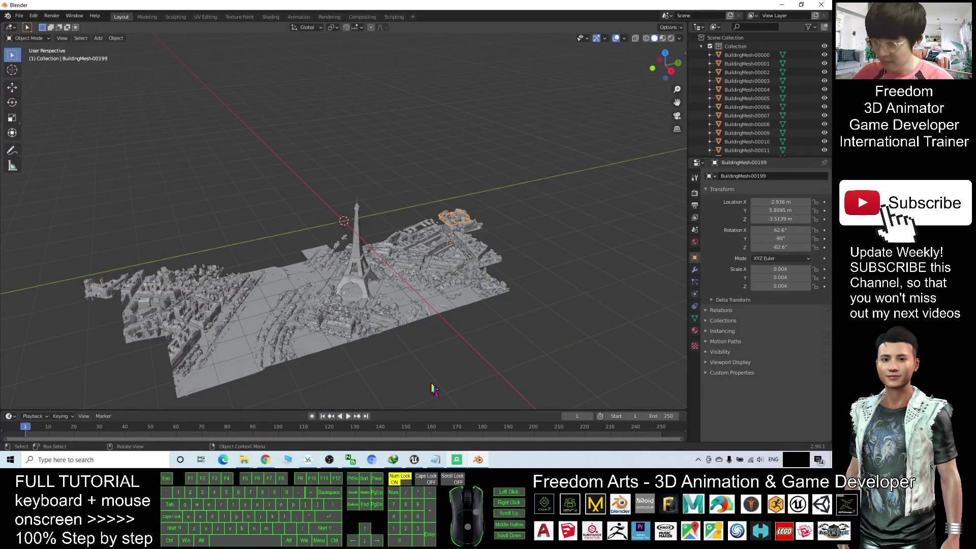
{"action": "mouse_move", "coordinate": [434, 389]}
{"action": "middle_mouse_down"}
{"action": "mouse_move", "coordinate": [446, 359]}
{"action": "mouse_move", "coordinate": [481, 362]}
{"action": "mouse_move", "coordinate": [436, 383]}
{"action": "middle_mouse_up"}
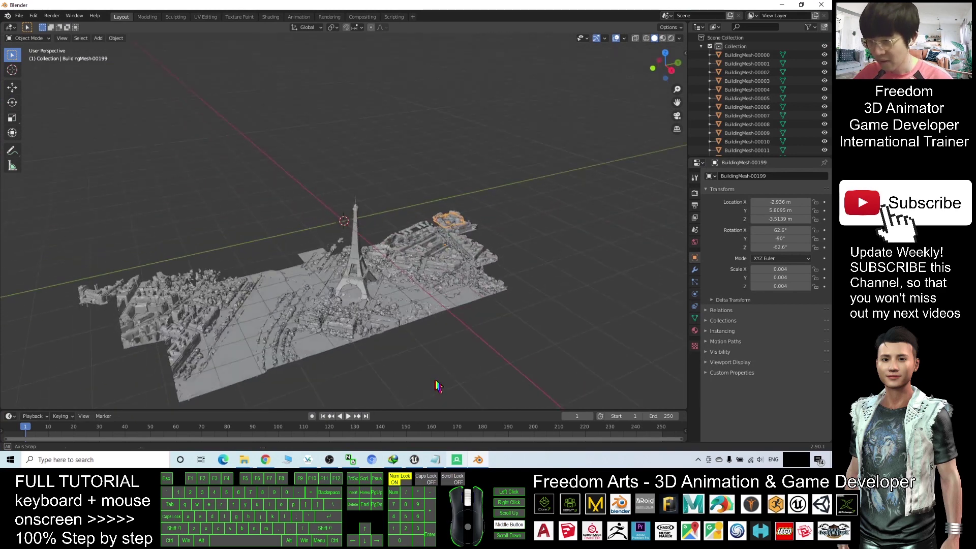
{"action": "left_click", "coordinate": [663, 38]}
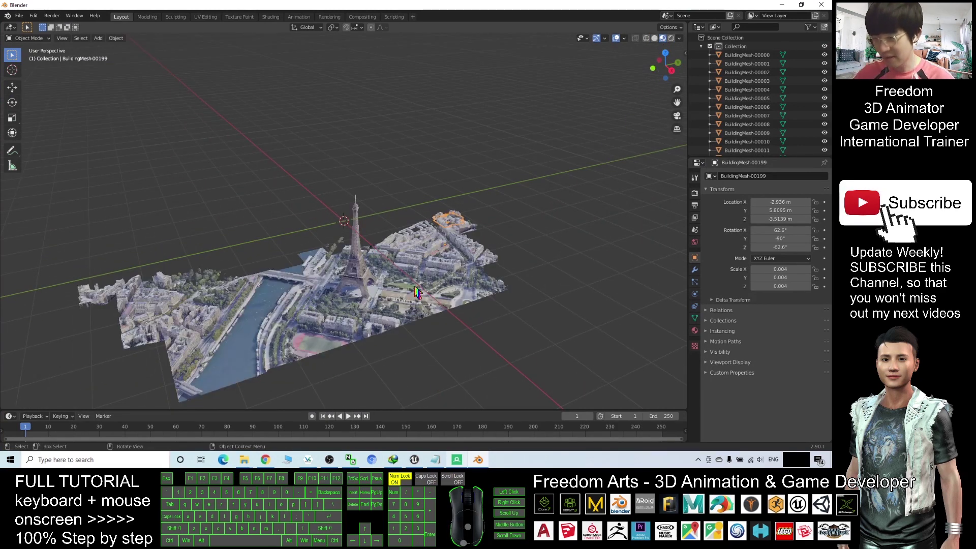
Step: Orbit and zoom around the Eiffel Tower to inspect it from low side angles
{"action": "middle_click_drag", "start_coordinate": [394, 363], "coordinate": [370, 301]}
{"action": "scroll", "coordinate": [370, 301], "scroll_direction": "up", "scroll_amount": 4}
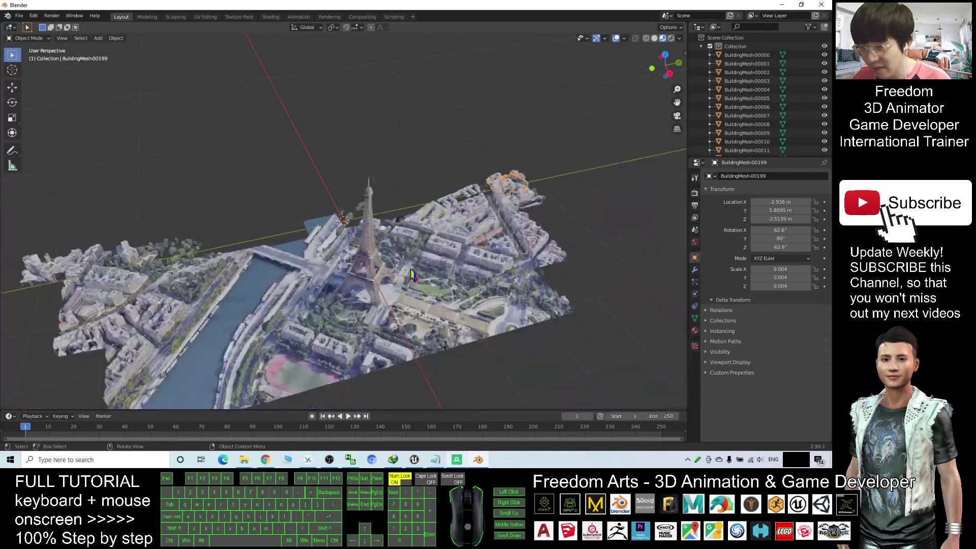
{"action": "scroll", "coordinate": [414, 275], "scroll_direction": "down", "scroll_amount": 5}
{"action": "middle_click_drag", "start_coordinate": [380, 342], "coordinate": [403, 305]}
{"action": "right_click", "coordinate": [403, 303]}
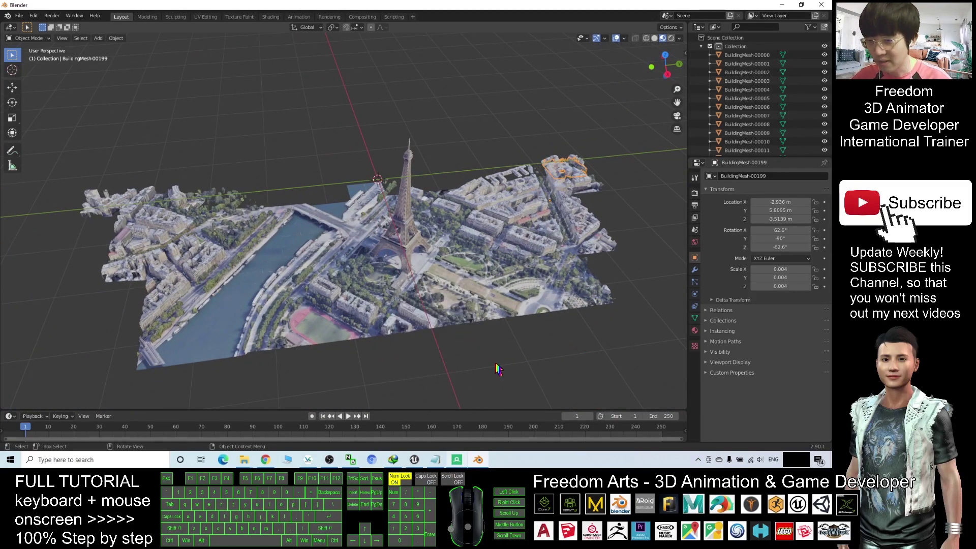
{"action": "middle_click_drag", "start_coordinate": [501, 370], "coordinate": [505, 348]}
{"action": "scroll", "coordinate": [374, 290], "scroll_direction": "down", "scroll_amount": 4}
{"action": "scroll", "coordinate": [382, 288], "scroll_direction": "up", "scroll_amount": 3}
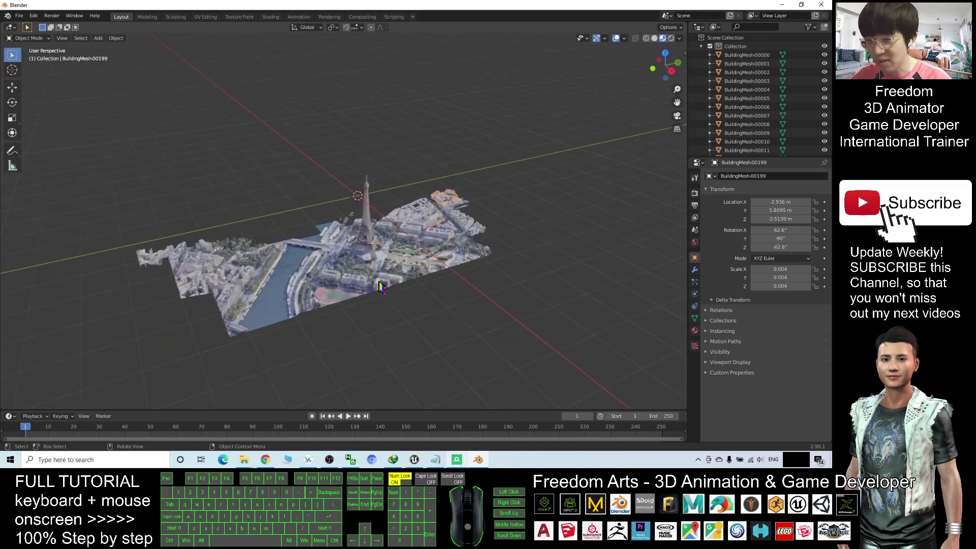
{"action": "scroll", "coordinate": [563, 273], "scroll_direction": "down", "scroll_amount": 2}
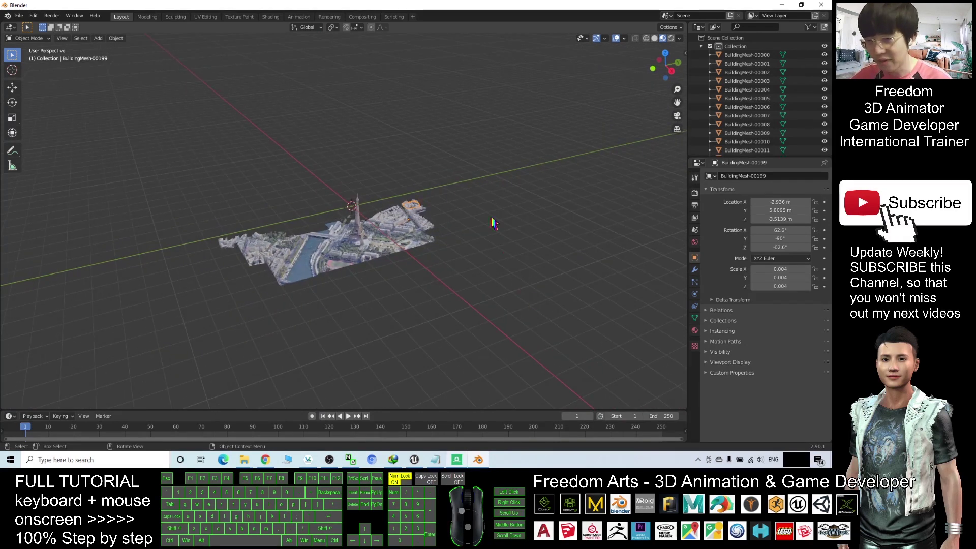
{"action": "middle_click_drag", "start_coordinate": [519, 279], "coordinate": [509, 300]}
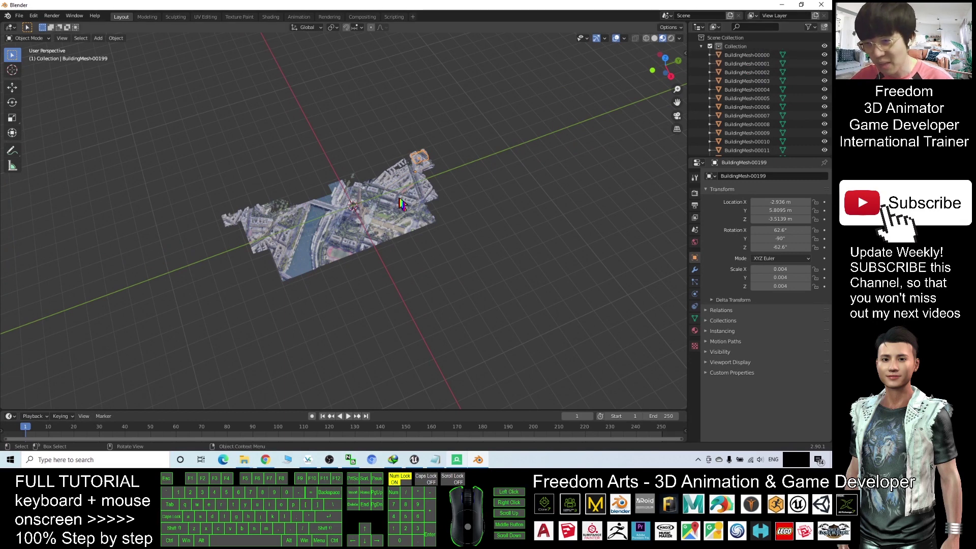
Step: Select BuildingMesh-00029 and then BuildingMesh-00043, then deselect everything
{"action": "left_click", "coordinate": [348, 235]}
{"action": "scroll", "coordinate": [347, 235], "scroll_direction": "up", "scroll_amount": 8}
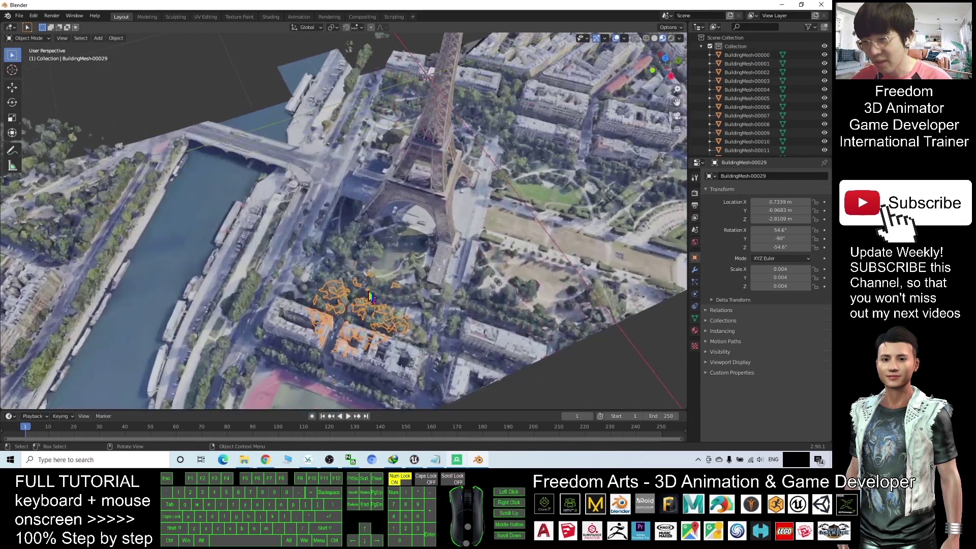
{"action": "left_click", "coordinate": [397, 295]}
{"action": "scroll", "coordinate": [423, 324], "scroll_direction": "down", "scroll_amount": 5}
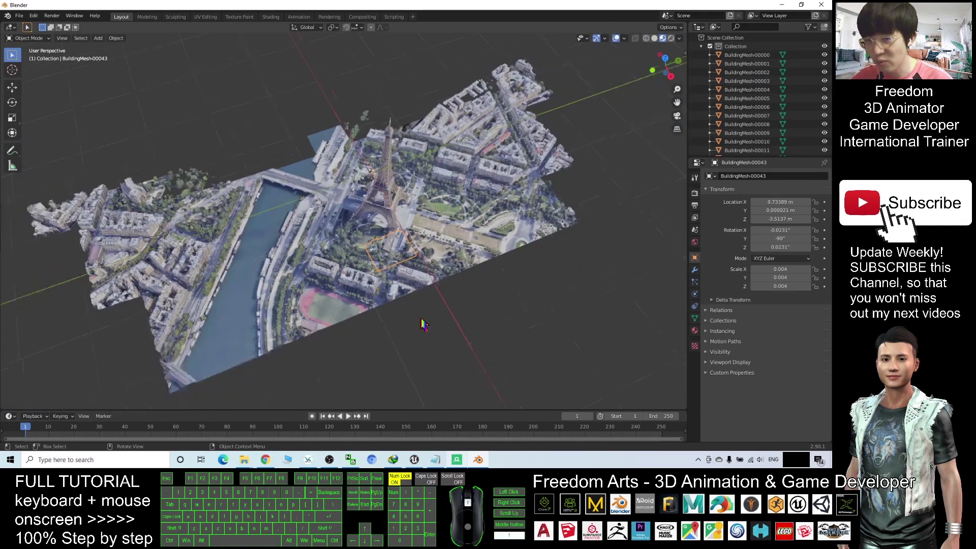
{"action": "scroll", "coordinate": [424, 324], "scroll_direction": "down", "scroll_amount": 3}
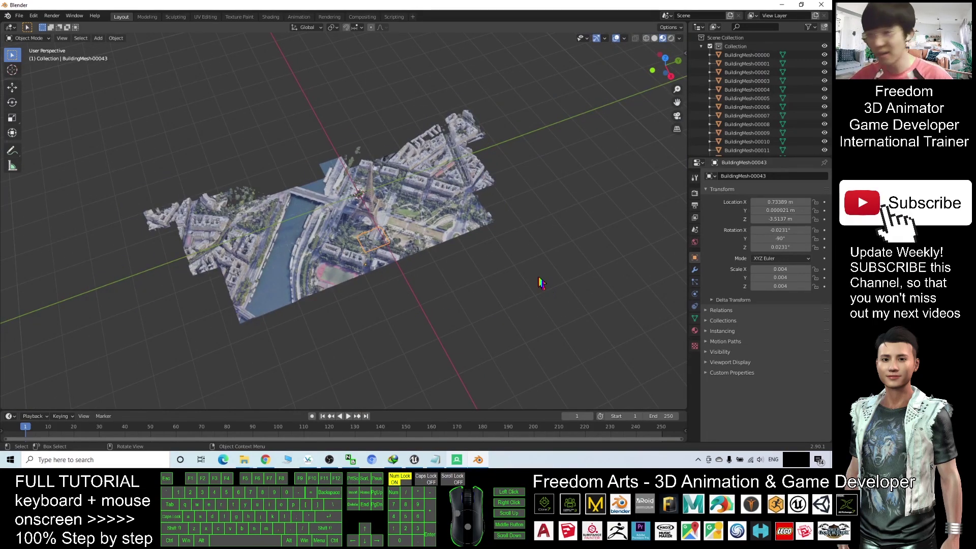
{"action": "left_click", "coordinate": [538, 214]}
Step: Box-select every building mesh, join them with Ctrl+J, check the result, then un-maximize Blender
{"action": "left_click_drag", "start_coordinate": [554, 68], "coordinate": [101, 379]}
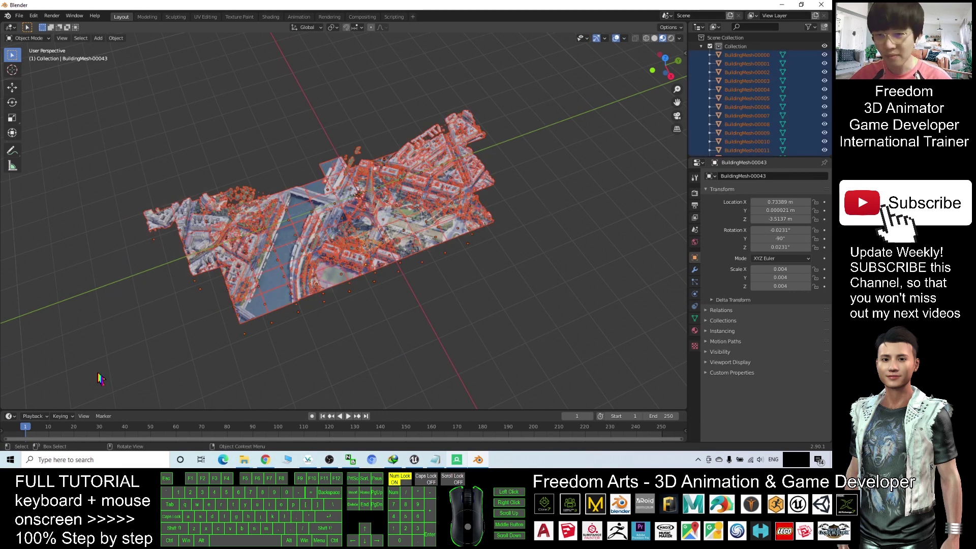
{"action": "key", "text": "ctrl"}
{"action": "key", "text": "ctrl+j"}
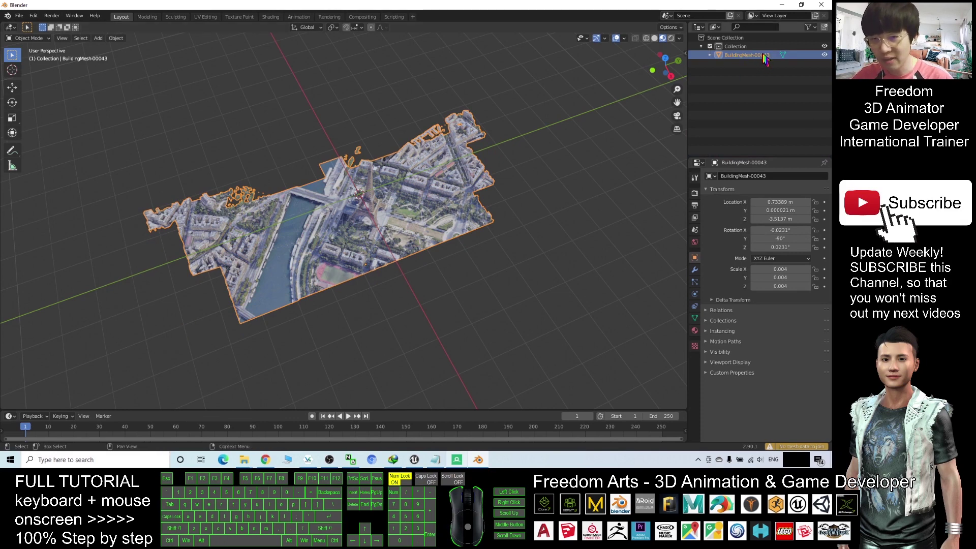
{"action": "scroll", "coordinate": [451, 324], "scroll_direction": "up", "scroll_amount": 3}
{"action": "scroll", "coordinate": [452, 324], "scroll_direction": "down", "scroll_amount": 3}
{"action": "scroll", "coordinate": [451, 324], "scroll_direction": "up", "scroll_amount": 2}
{"action": "middle_click_drag", "start_coordinate": [450, 321], "coordinate": [467, 306]}
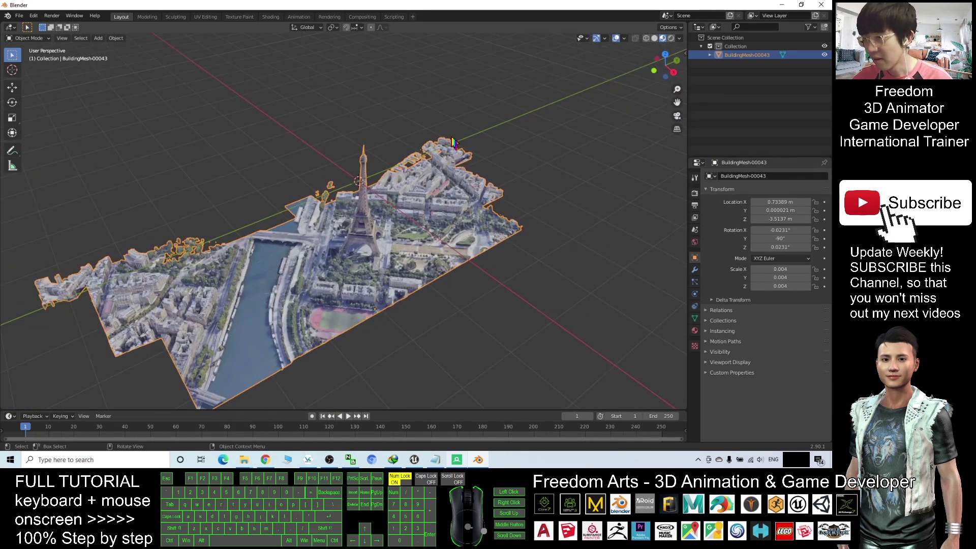
{"action": "left_click_drag", "start_coordinate": [484, 4], "coordinate": [679, 58]}
Step: Bring Blender to the front and choose File > Export > FBX
{"action": "left_click", "coordinate": [152, 241]}
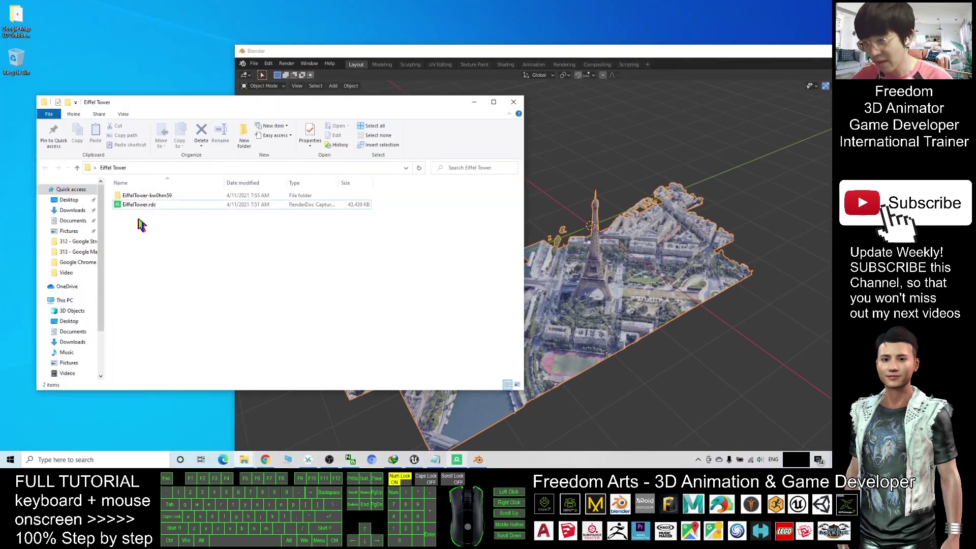
{"action": "left_click", "coordinate": [382, 53]}
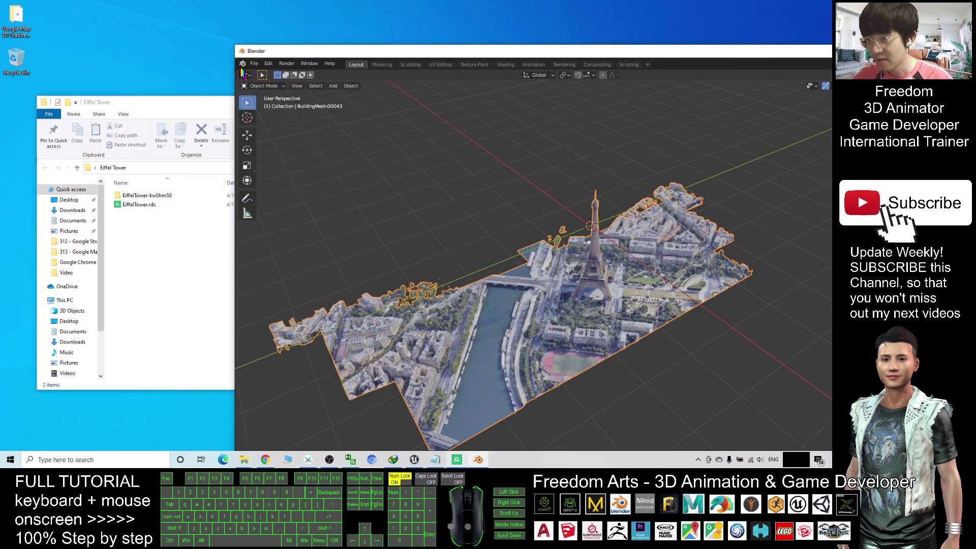
{"action": "left_click", "coordinate": [254, 63]}
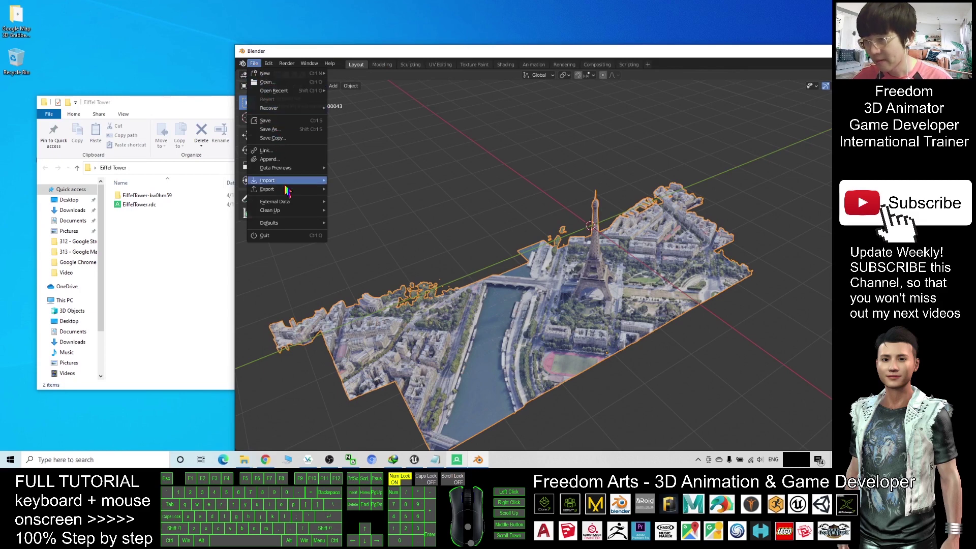
{"action": "mouse_move", "coordinate": [287, 191]}
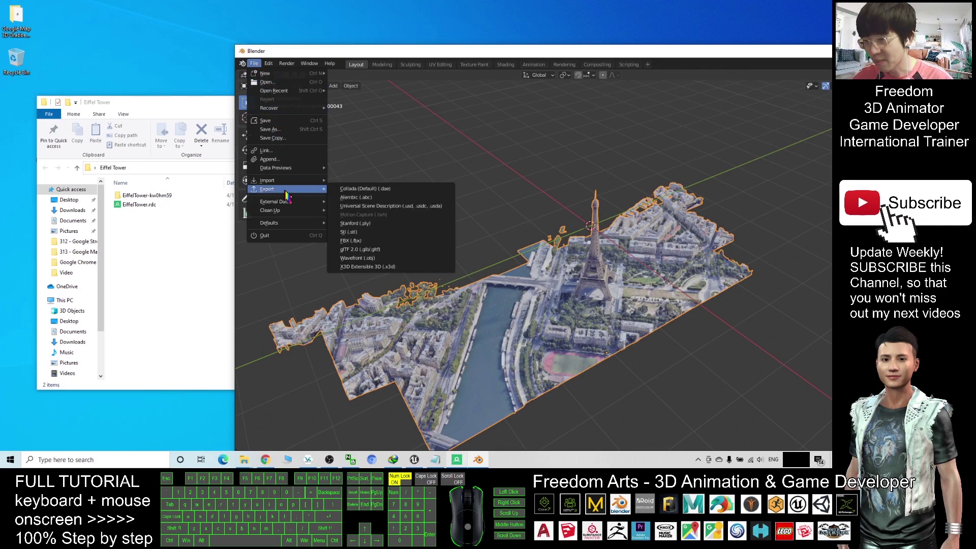
{"action": "left_click", "coordinate": [350, 240]}
Step: Set the FBX Path Mode to Copy and enable Embed Textures
{"action": "left_click_drag", "start_coordinate": [605, 144], "coordinate": [459, 139]}
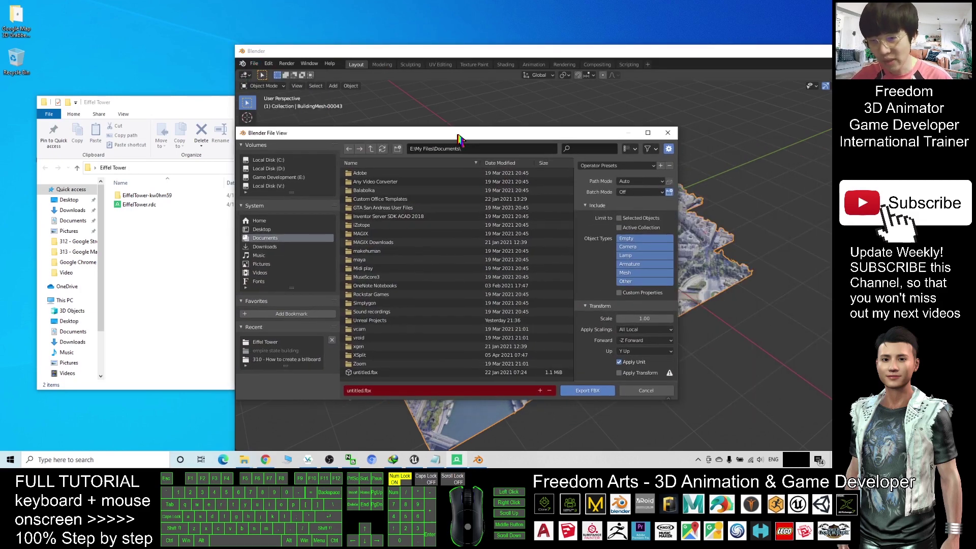
{"action": "left_click", "coordinate": [625, 182]}
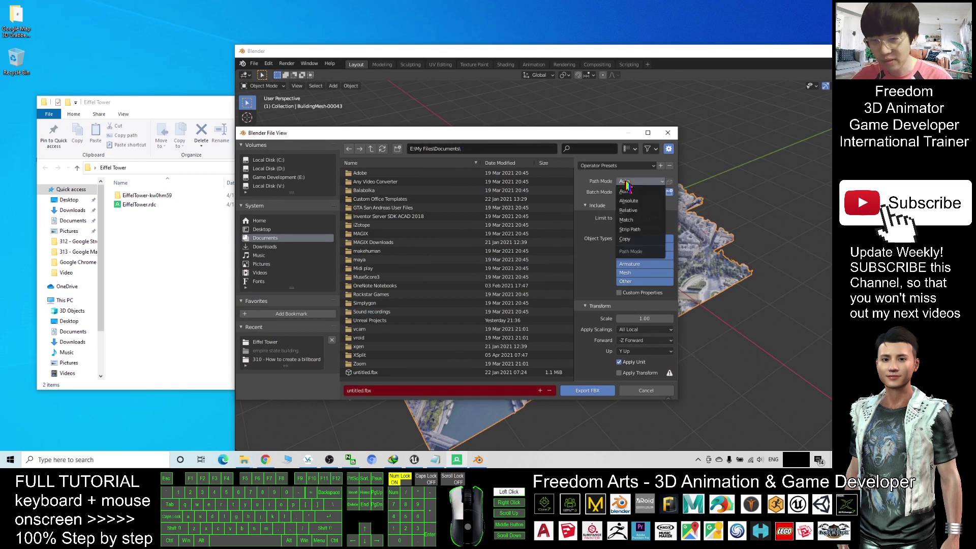
{"action": "left_click", "coordinate": [625, 239]}
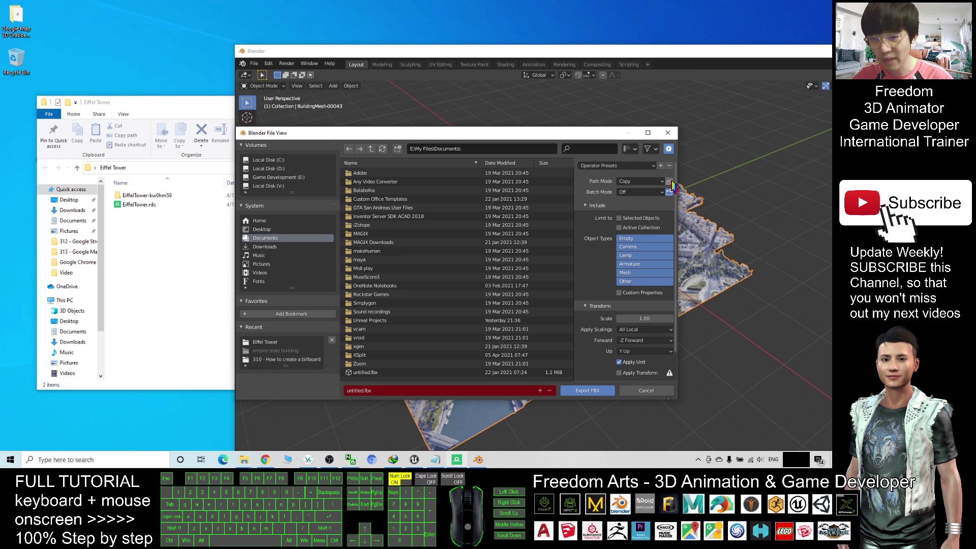
{"action": "left_click", "coordinate": [670, 182]}
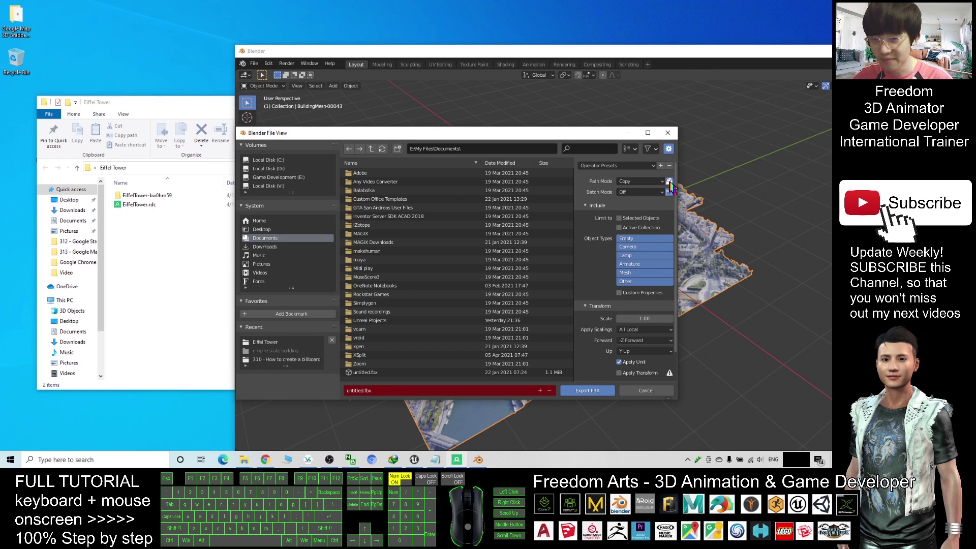
Step: Export to Desktop\Eiffel Tower as EiffelTower01.fbx
{"action": "left_click", "coordinate": [261, 230]}
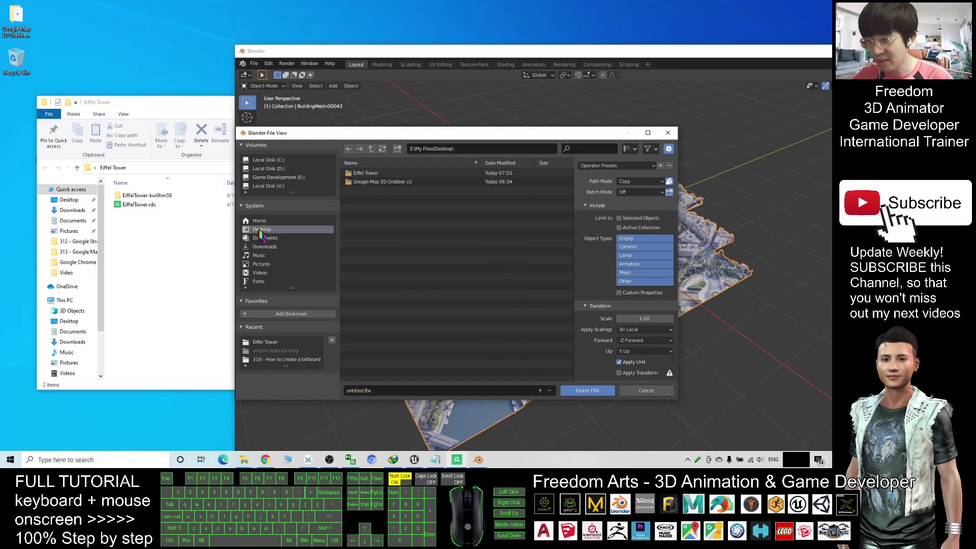
{"action": "double_click", "coordinate": [365, 173]}
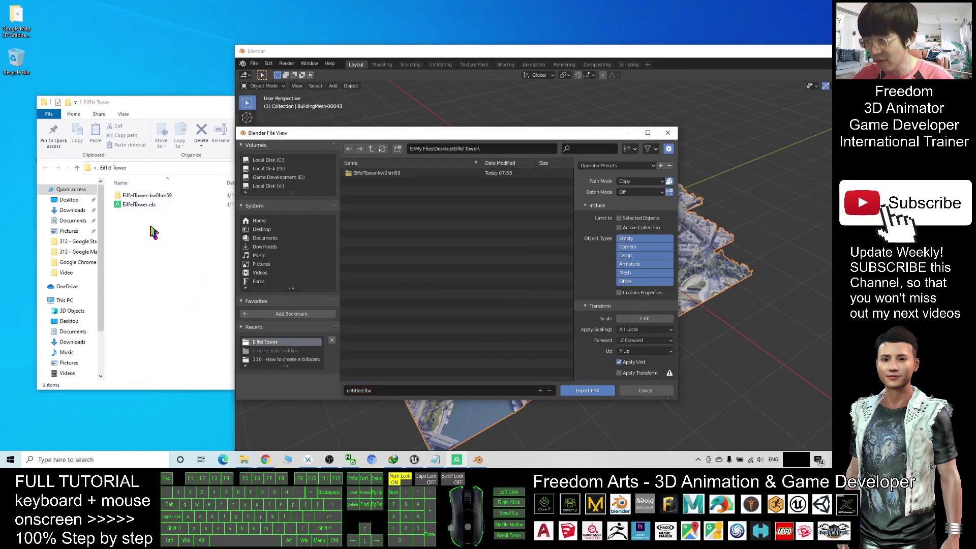
{"action": "left_click", "coordinate": [386, 390]}
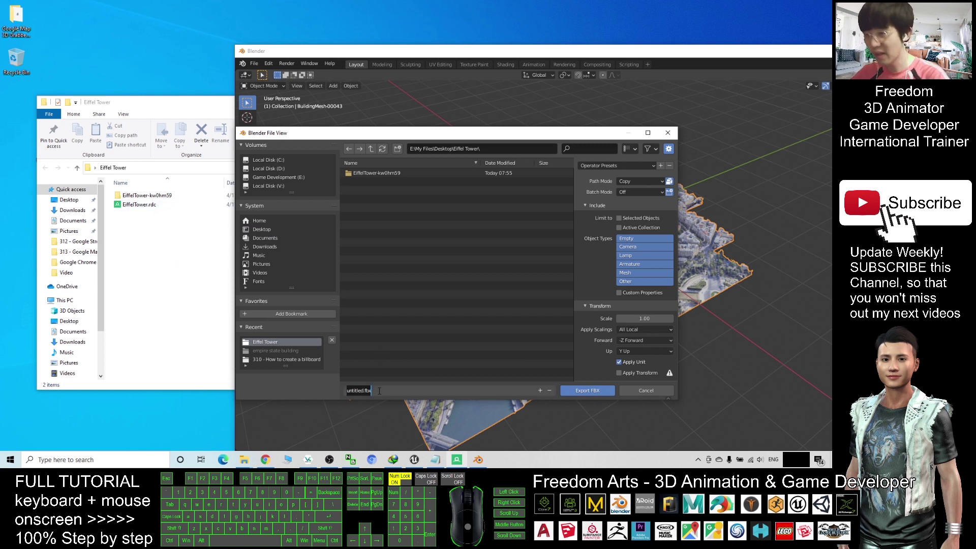
{"action": "type", "text": "Ei"}
{"action": "key", "text": "BackSpace"}
{"action": "type", "text": "iff"}
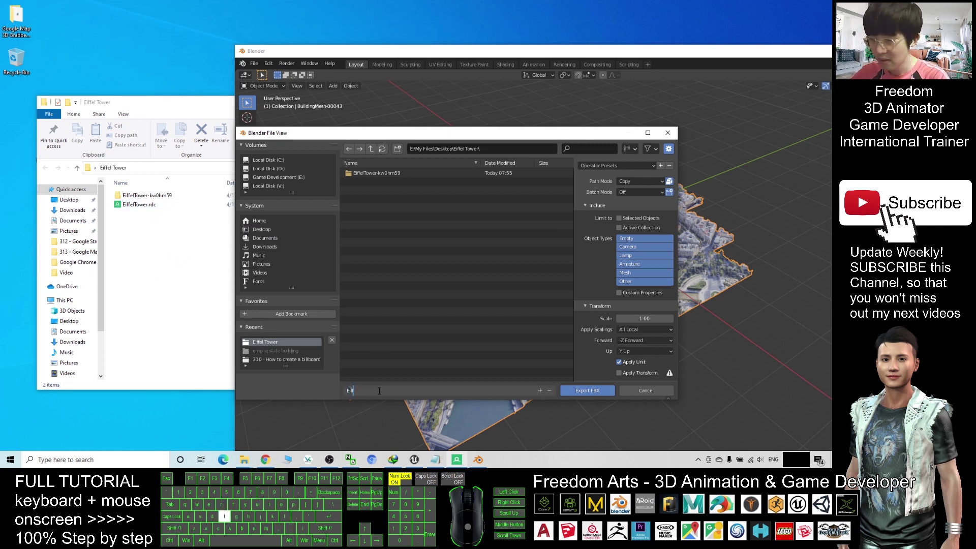
{"action": "type", "text": "elTower01"}
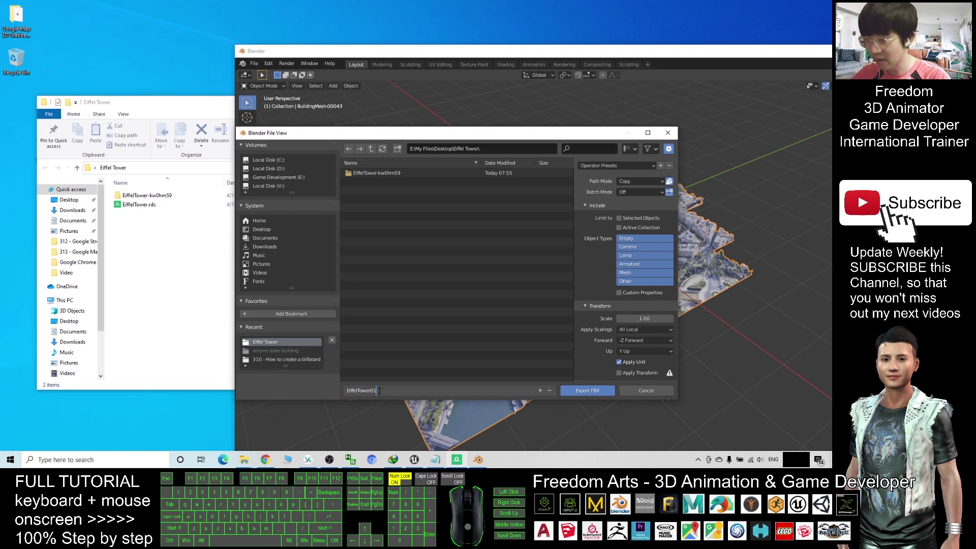
{"action": "left_click", "coordinate": [596, 394]}
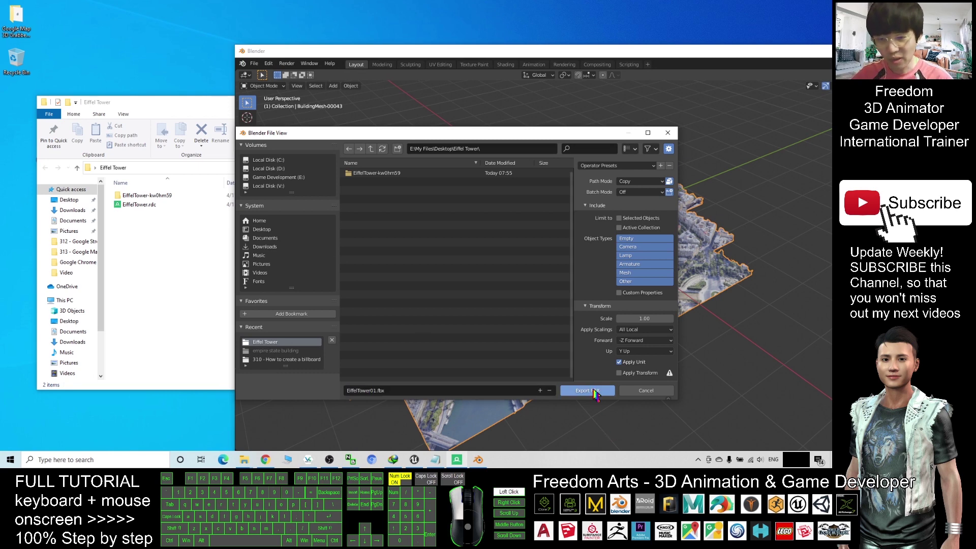
{"action": "left_click", "coordinate": [596, 394]}
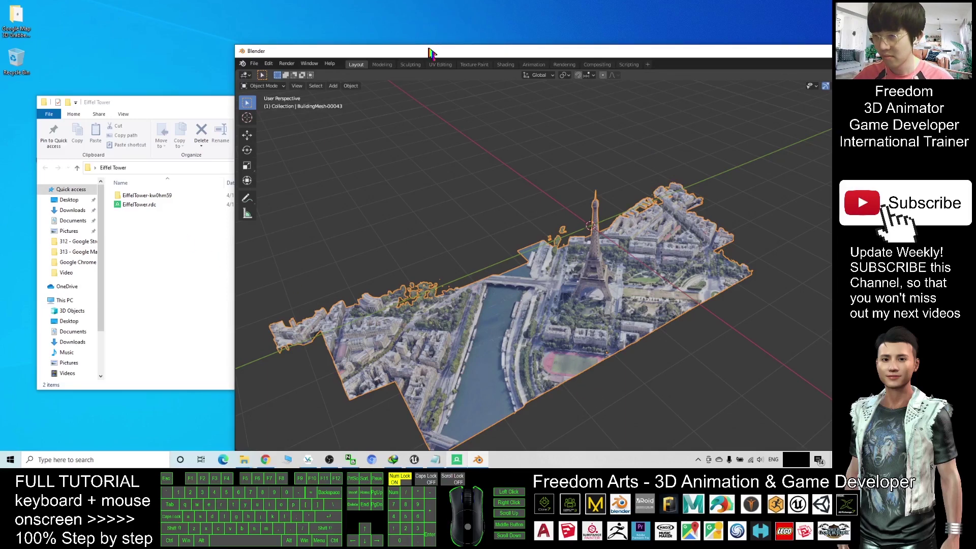
Step: Uncheck 'Hide extensions for known file types' in Folder Options so EiffelTower01.fbx shows its extension
{"action": "left_click_drag", "start_coordinate": [167, 104], "coordinate": [157, 96]}
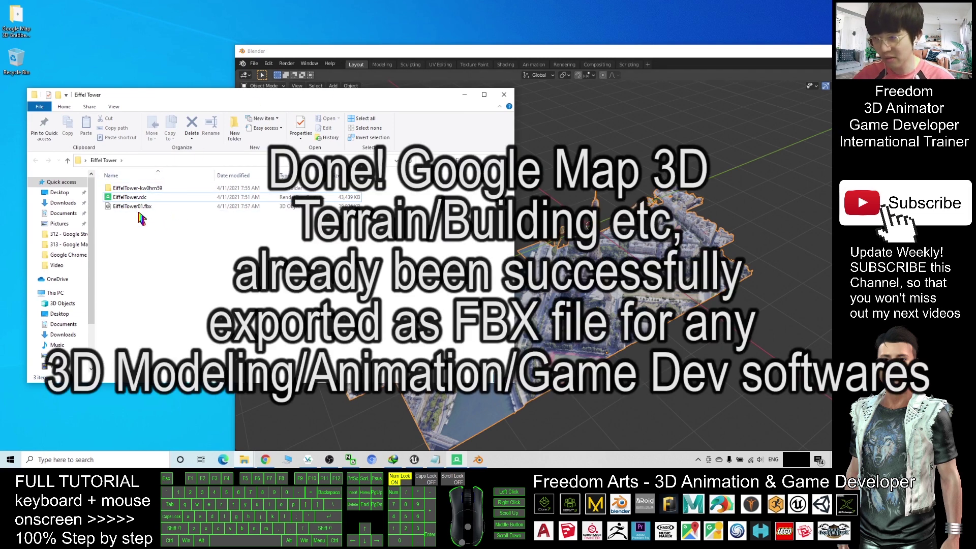
{"action": "left_click", "coordinate": [131, 207]}
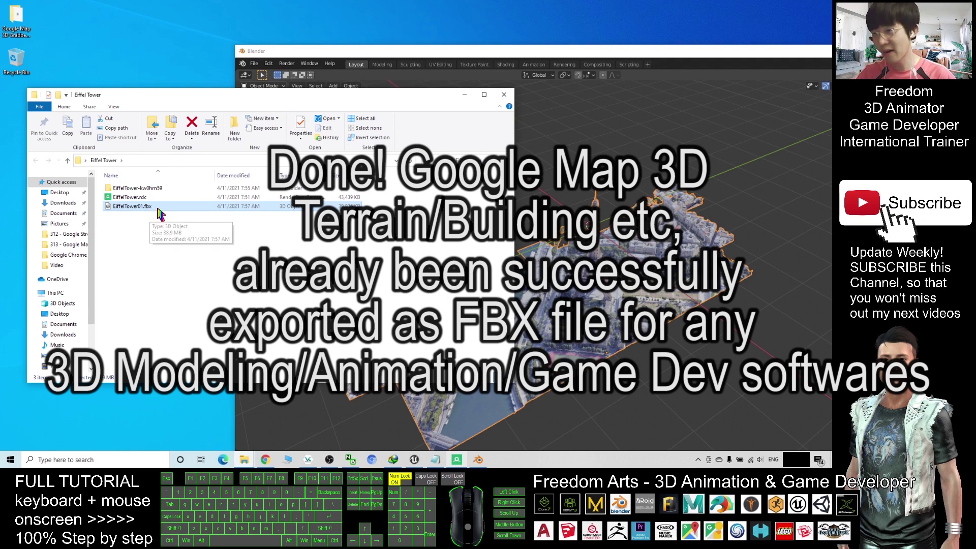
{"action": "left_click", "coordinate": [114, 107]}
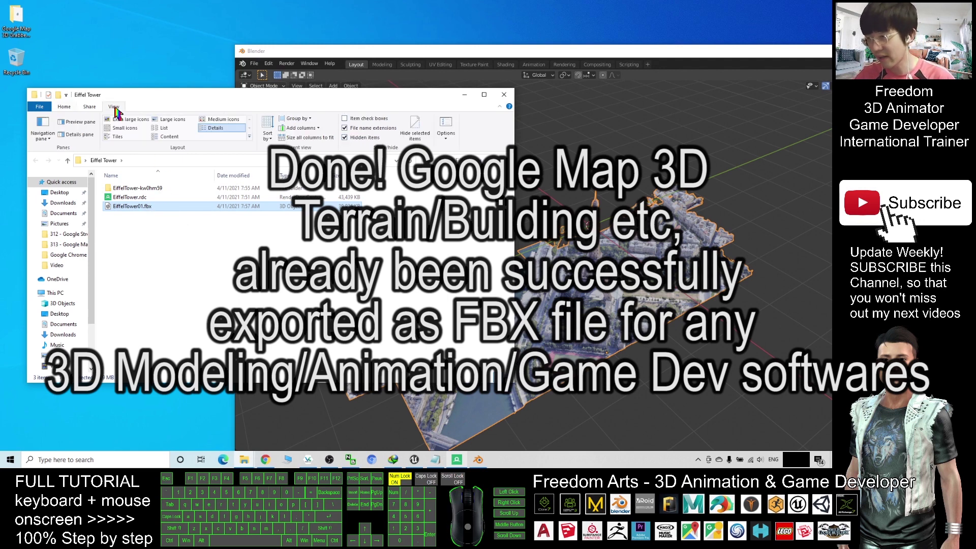
{"action": "left_click", "coordinate": [446, 126]}
{"action": "left_click", "coordinate": [70, 198]}
{"action": "left_click", "coordinate": [63, 333]}
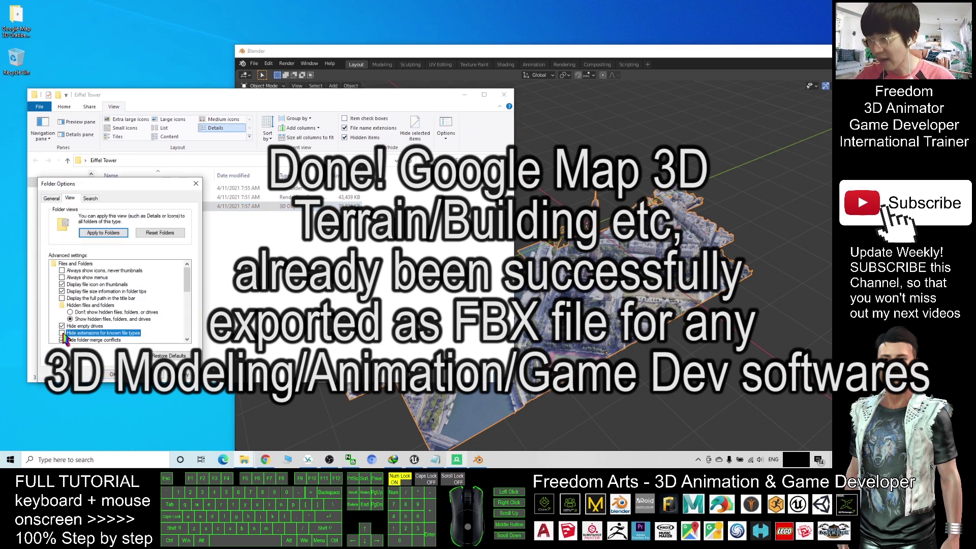
{"action": "left_click", "coordinate": [114, 373]}
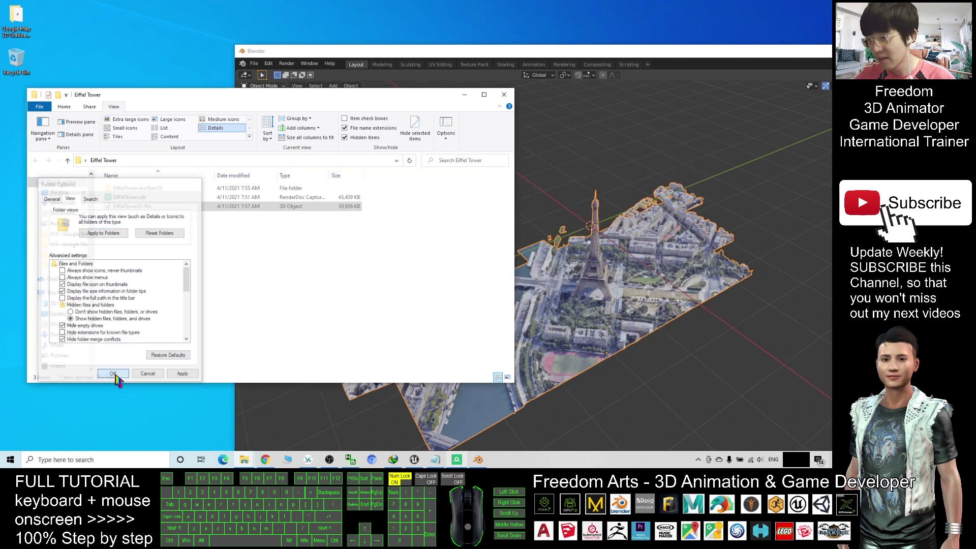
{"action": "left_click", "coordinate": [146, 219]}
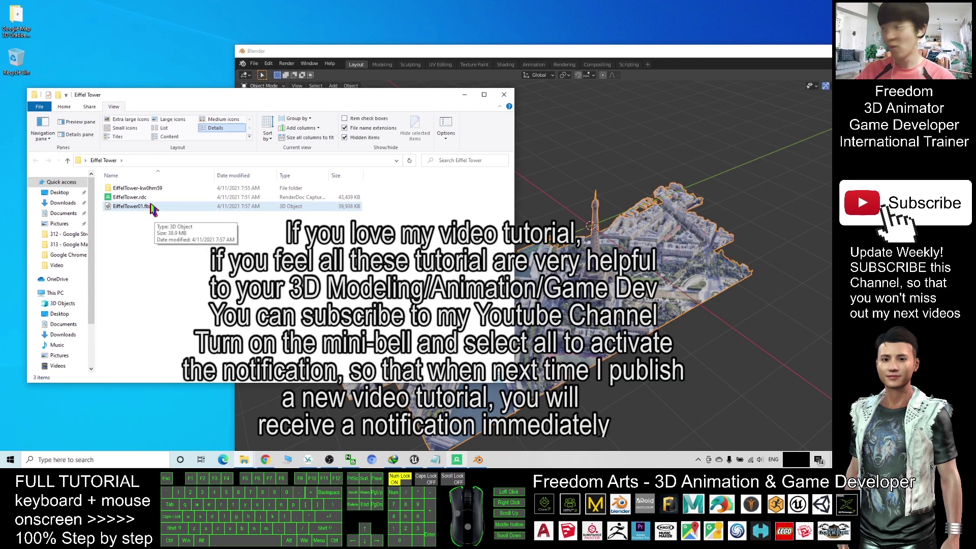
{"action": "left_click", "coordinate": [160, 269]}
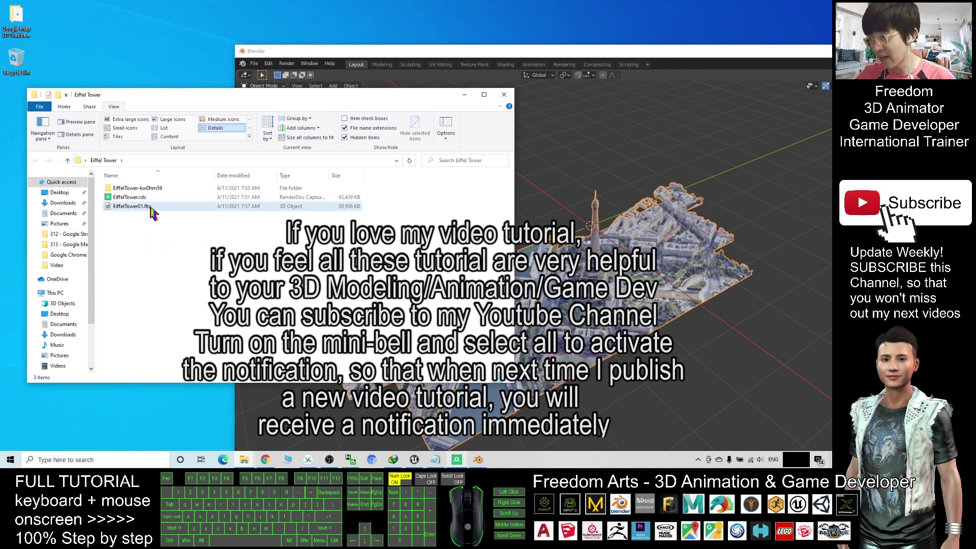